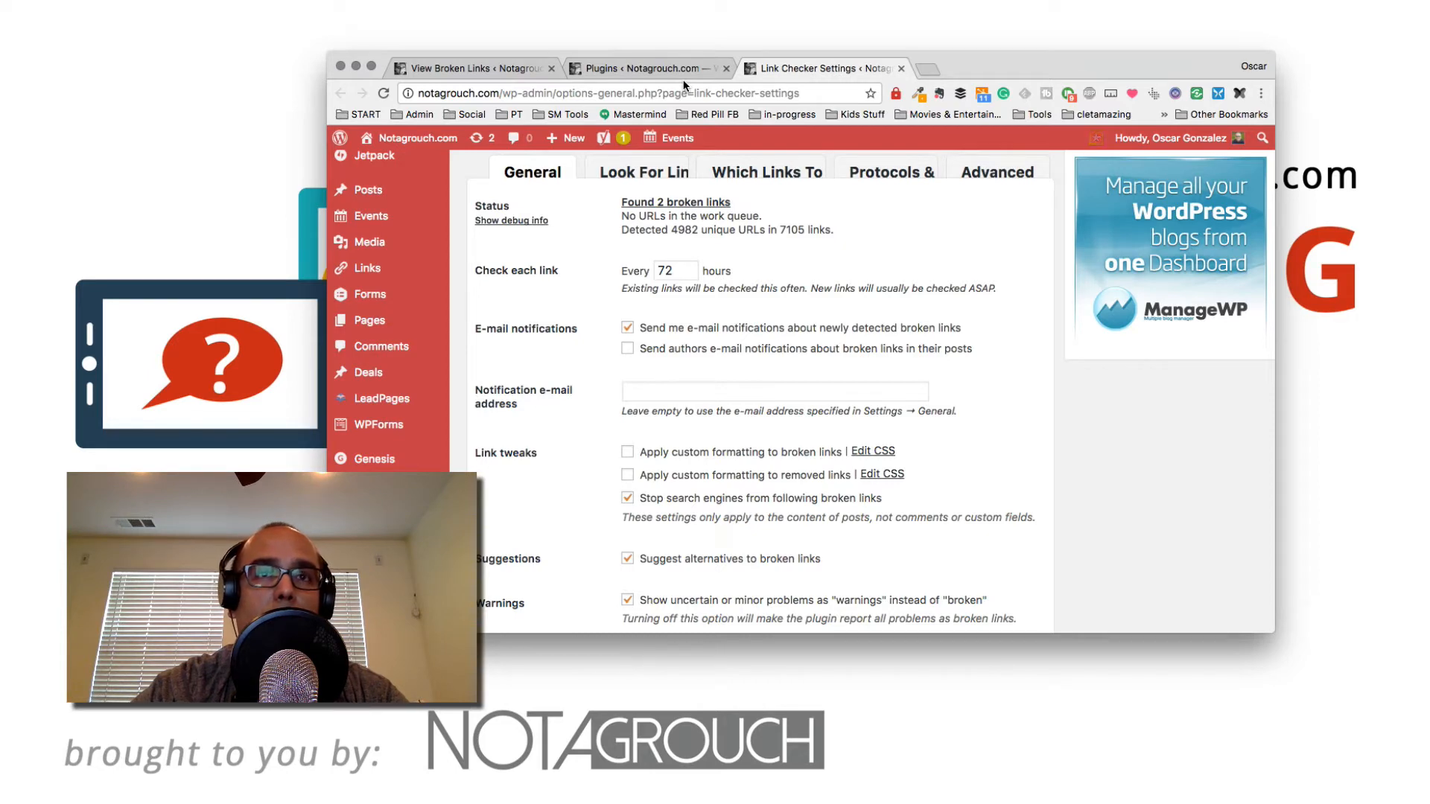
Step: Review the General tab settings of the Broken Link Checker options
{"action": "left_click", "coordinate": [645, 68]}
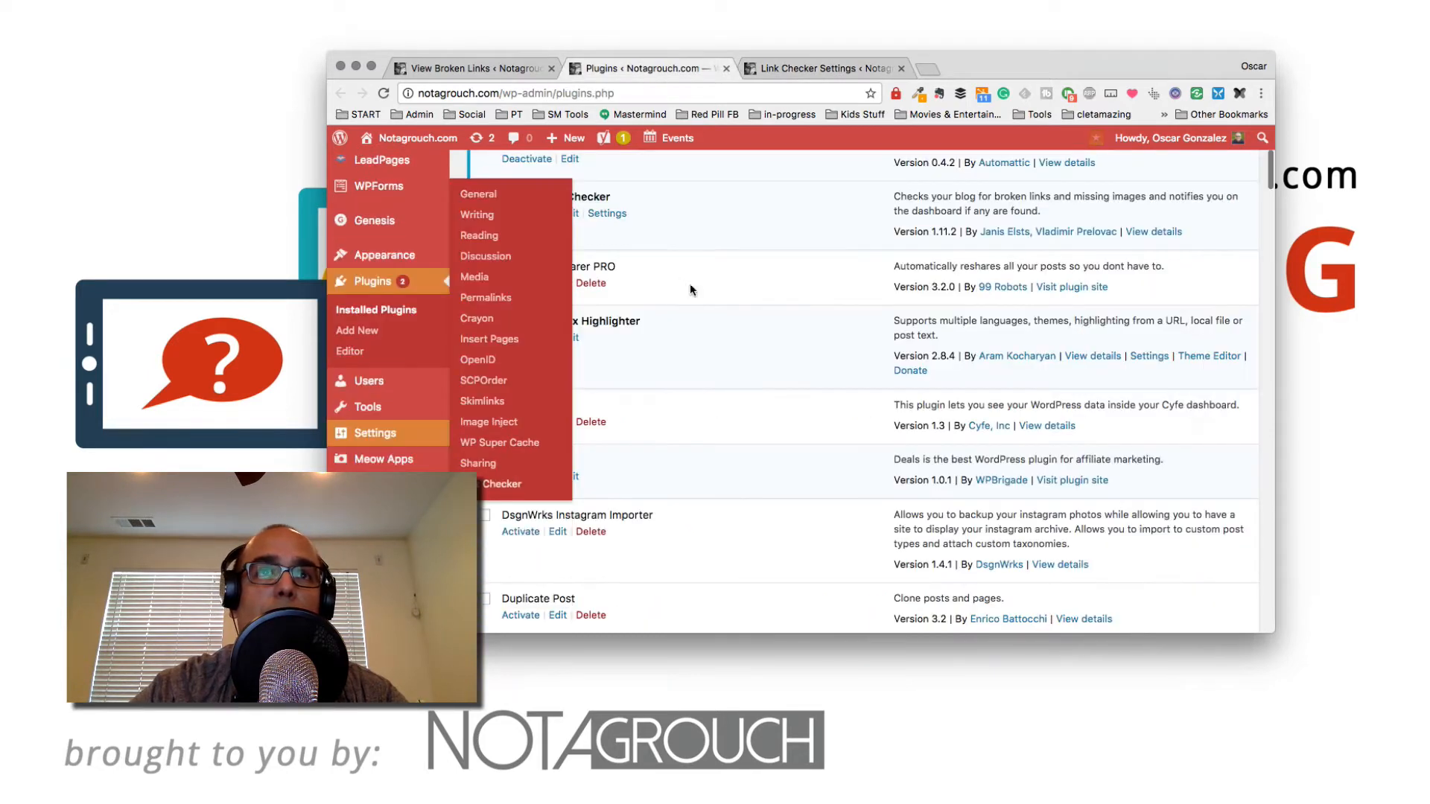
{"action": "scroll", "coordinate": [681, 391], "scroll_direction": "up", "scroll_amount": 5}
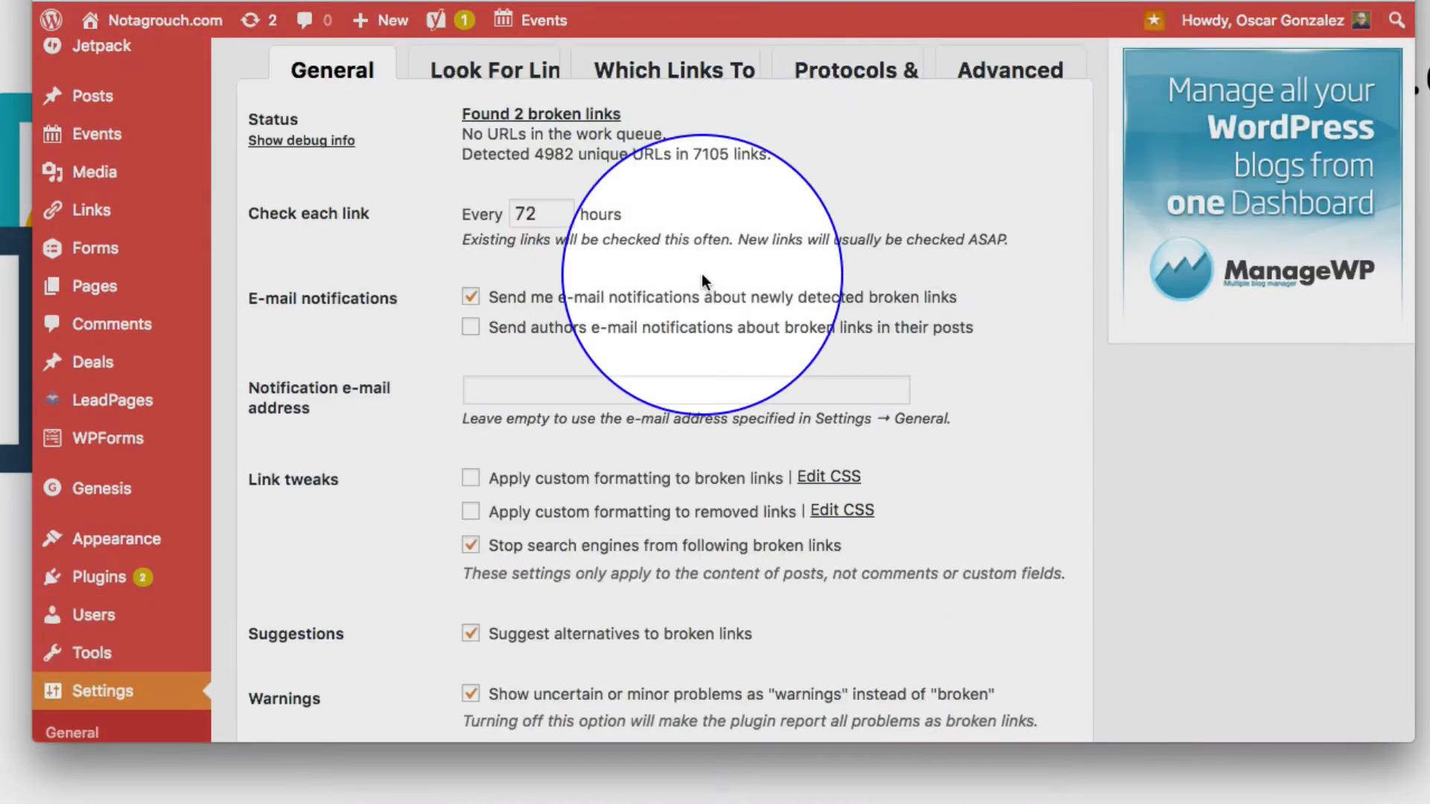
{"action": "scroll", "coordinate": [702, 274], "scroll_direction": "up", "scroll_amount": 2}
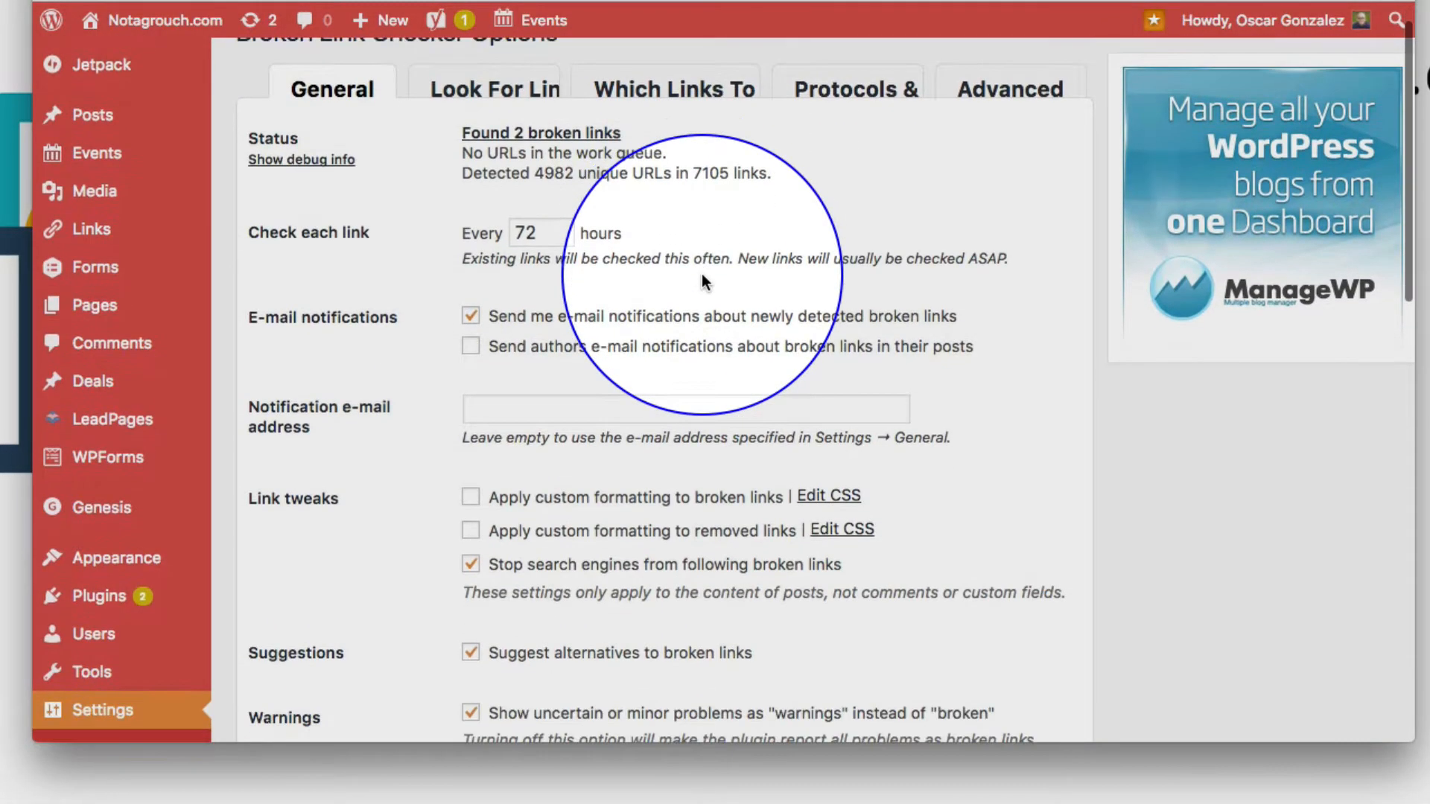
{"action": "scroll", "coordinate": [702, 281], "scroll_direction": "down", "scroll_amount": 3}
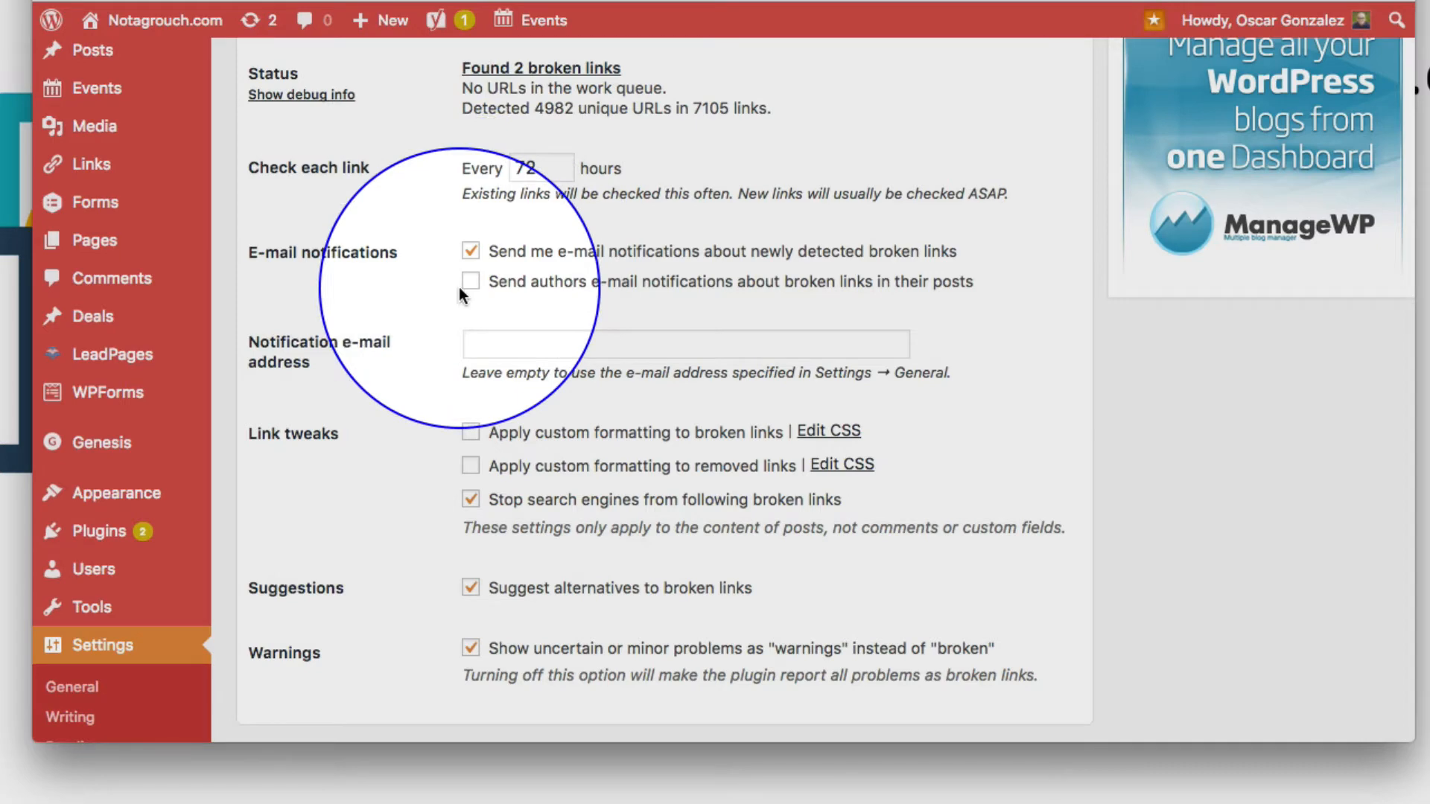
{"action": "scroll", "coordinate": [459, 292], "scroll_direction": "down", "scroll_amount": 3}
{"action": "scroll", "coordinate": [459, 288], "scroll_direction": "down", "scroll_amount": 1}
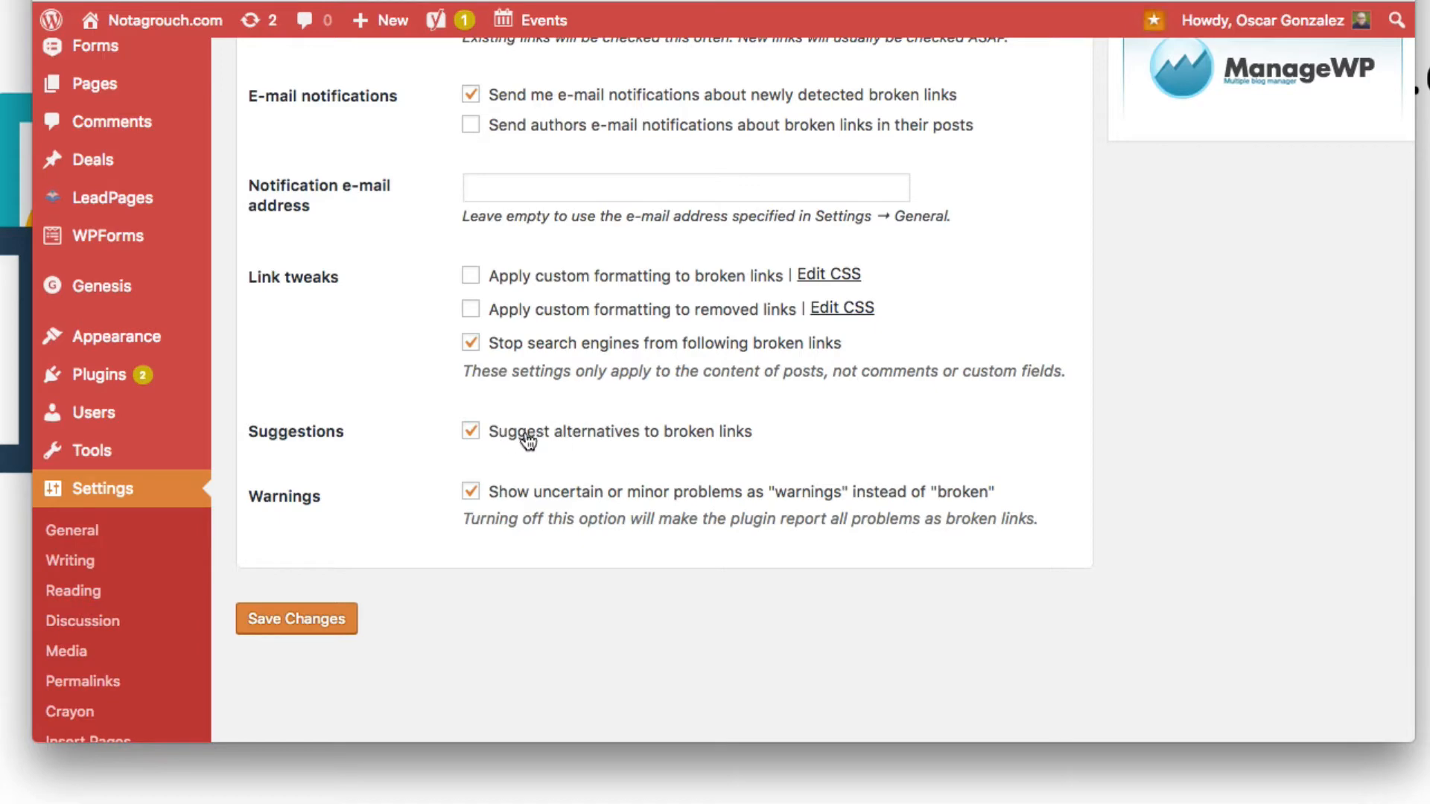
{"action": "scroll", "coordinate": [659, 507], "scroll_direction": "up", "scroll_amount": 5}
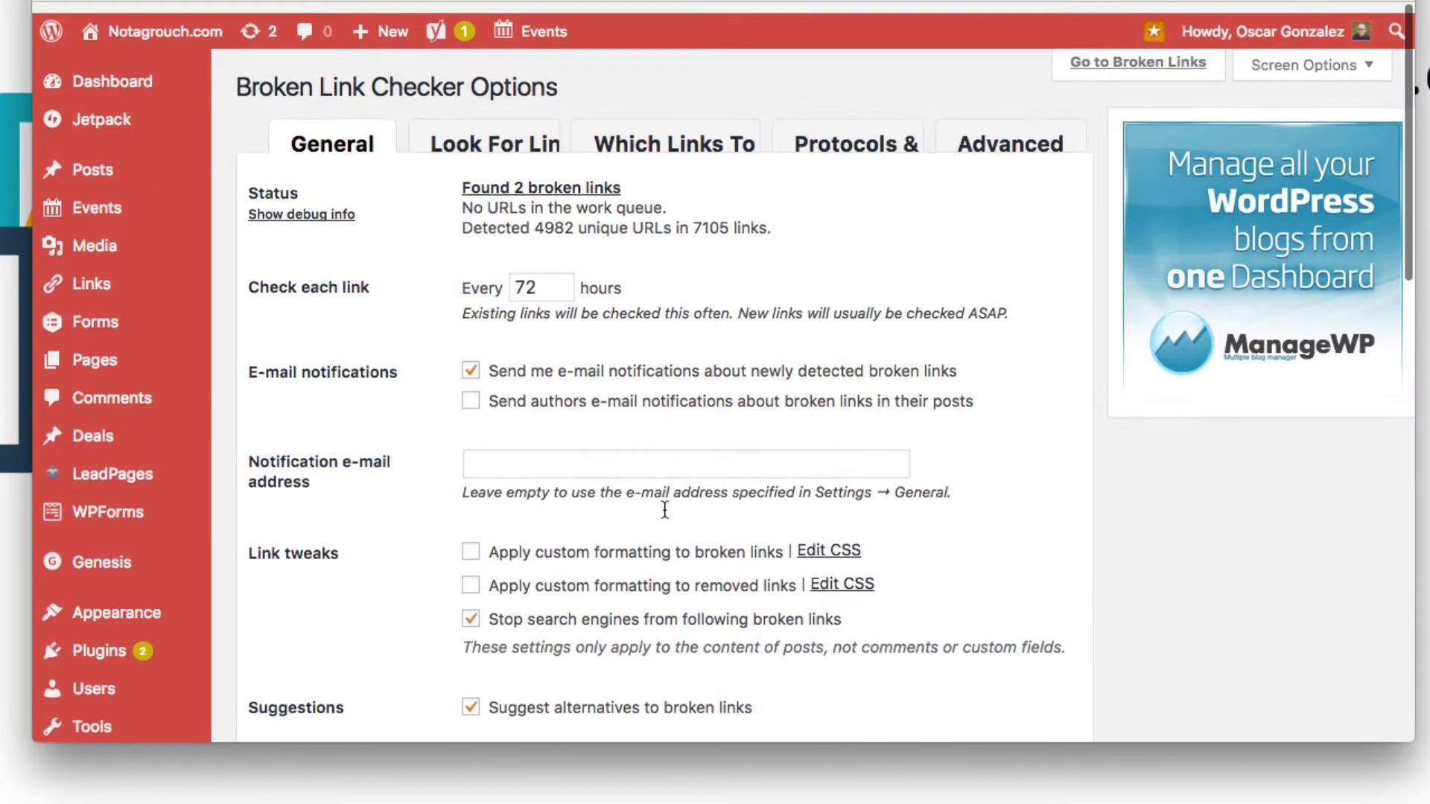
{"action": "scroll", "coordinate": [638, 417], "scroll_direction": "down", "scroll_amount": 3}
{"action": "scroll", "coordinate": [638, 484], "scroll_direction": "up", "scroll_amount": 3}
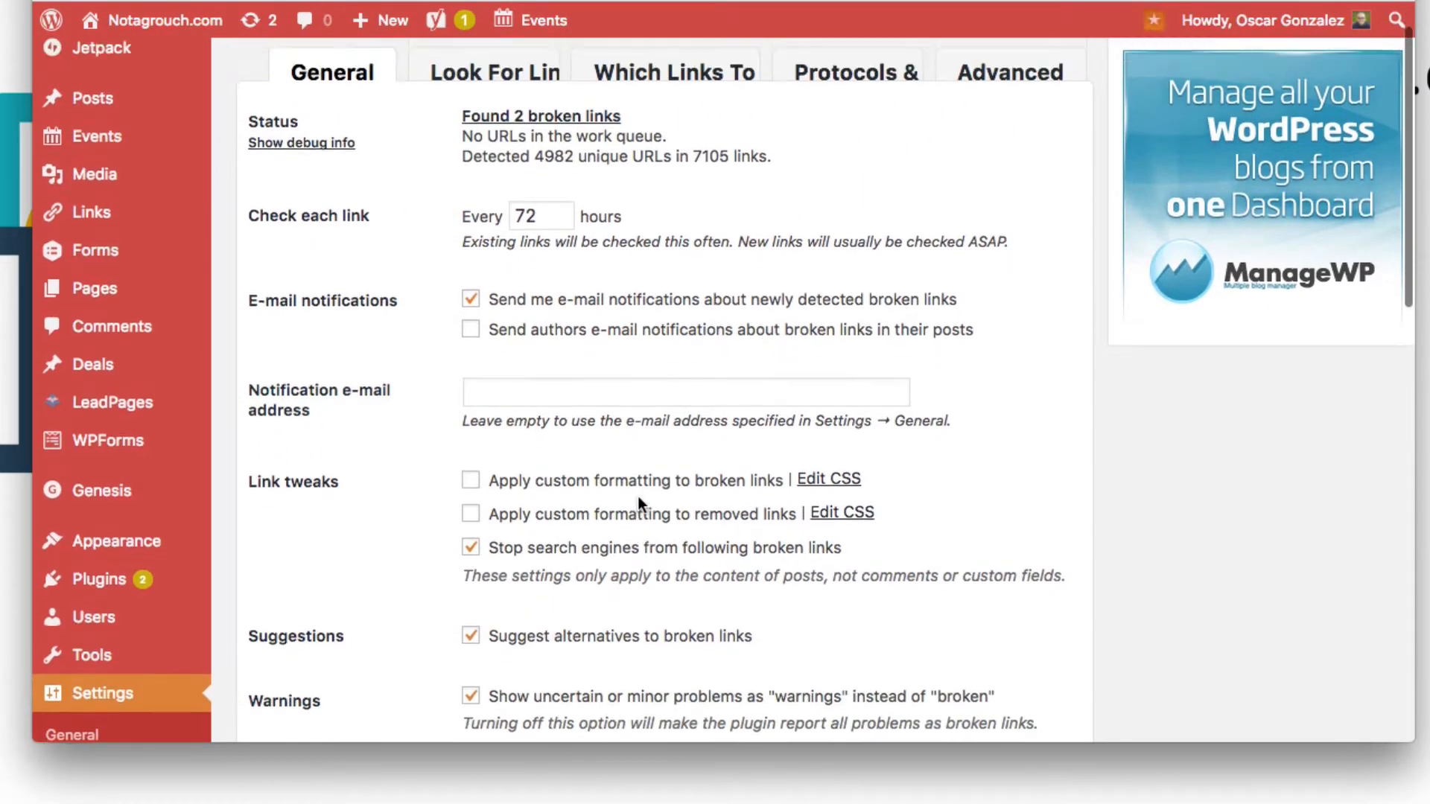
Step: Open the Look For Links tab and review which content types are scanned for links
{"action": "left_click", "coordinate": [500, 132]}
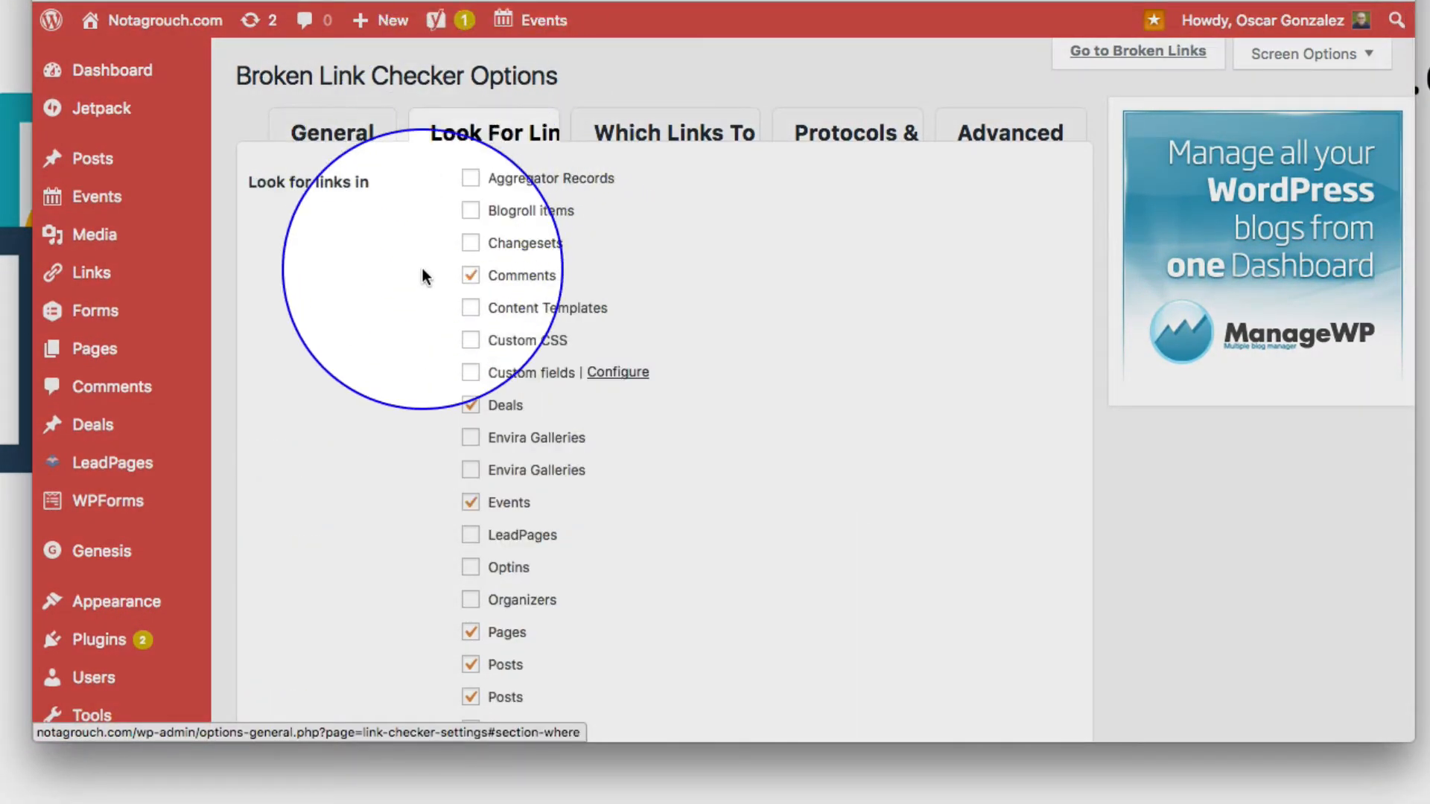
{"action": "scroll", "coordinate": [422, 269], "scroll_direction": "down", "scroll_amount": 3}
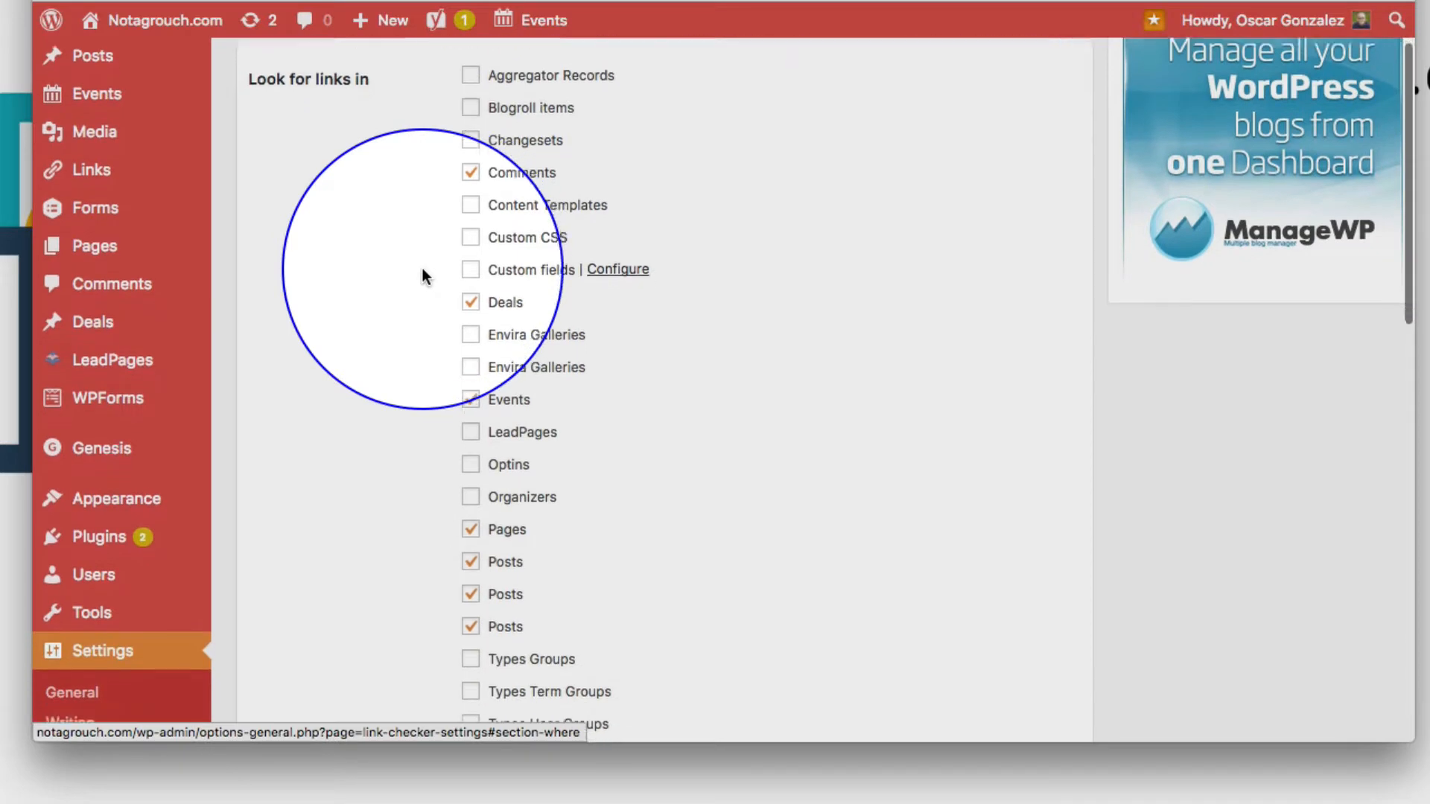
{"action": "scroll", "coordinate": [422, 270], "scroll_direction": "up", "scroll_amount": 1}
{"action": "scroll", "coordinate": [422, 270], "scroll_direction": "down", "scroll_amount": 3}
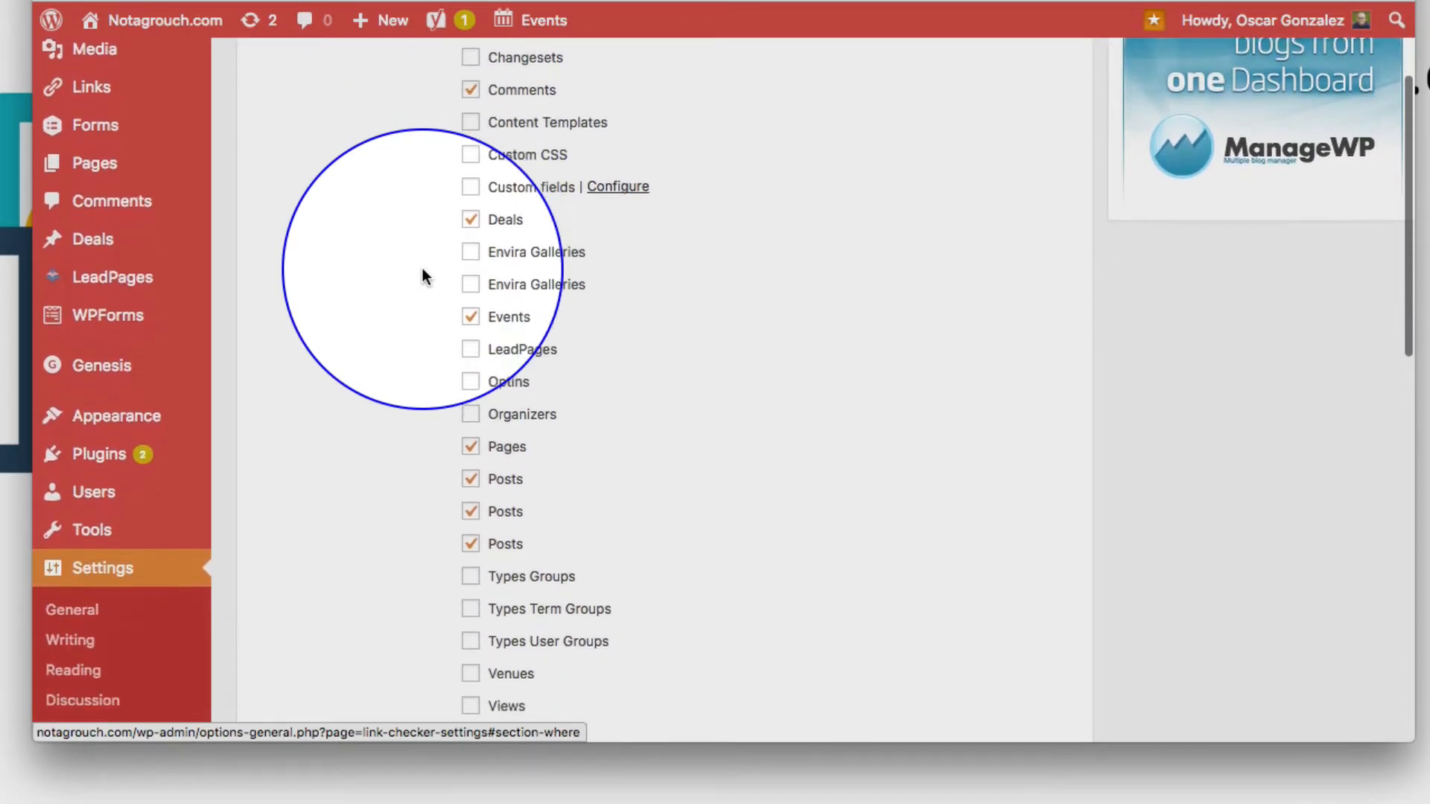
{"action": "scroll", "coordinate": [422, 277], "scroll_direction": "down", "scroll_amount": 3}
{"action": "scroll", "coordinate": [422, 277], "scroll_direction": "up", "scroll_amount": 2}
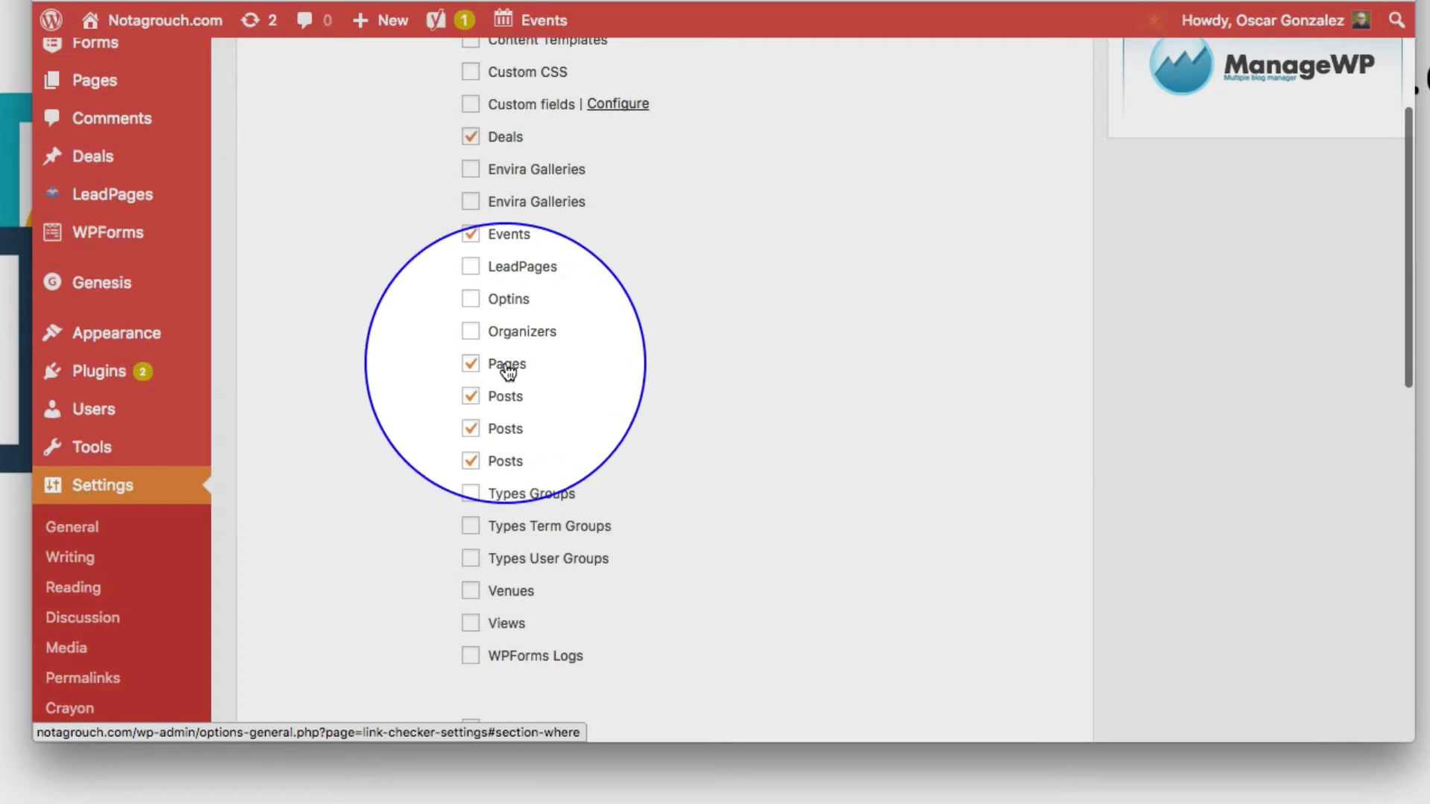
{"action": "scroll", "coordinate": [498, 415], "scroll_direction": "up", "scroll_amount": 1}
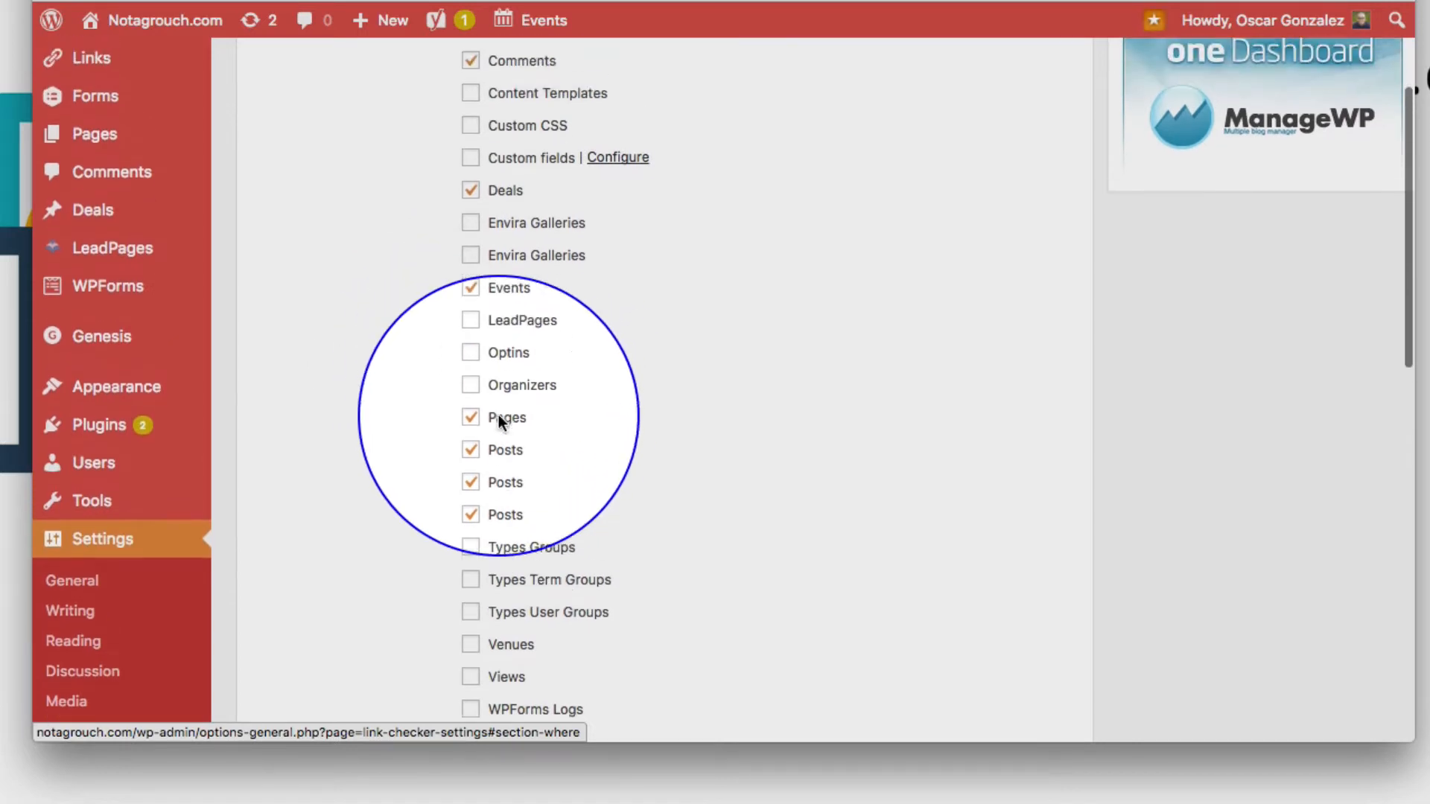
{"action": "scroll", "coordinate": [498, 414], "scroll_direction": "up", "scroll_amount": 1}
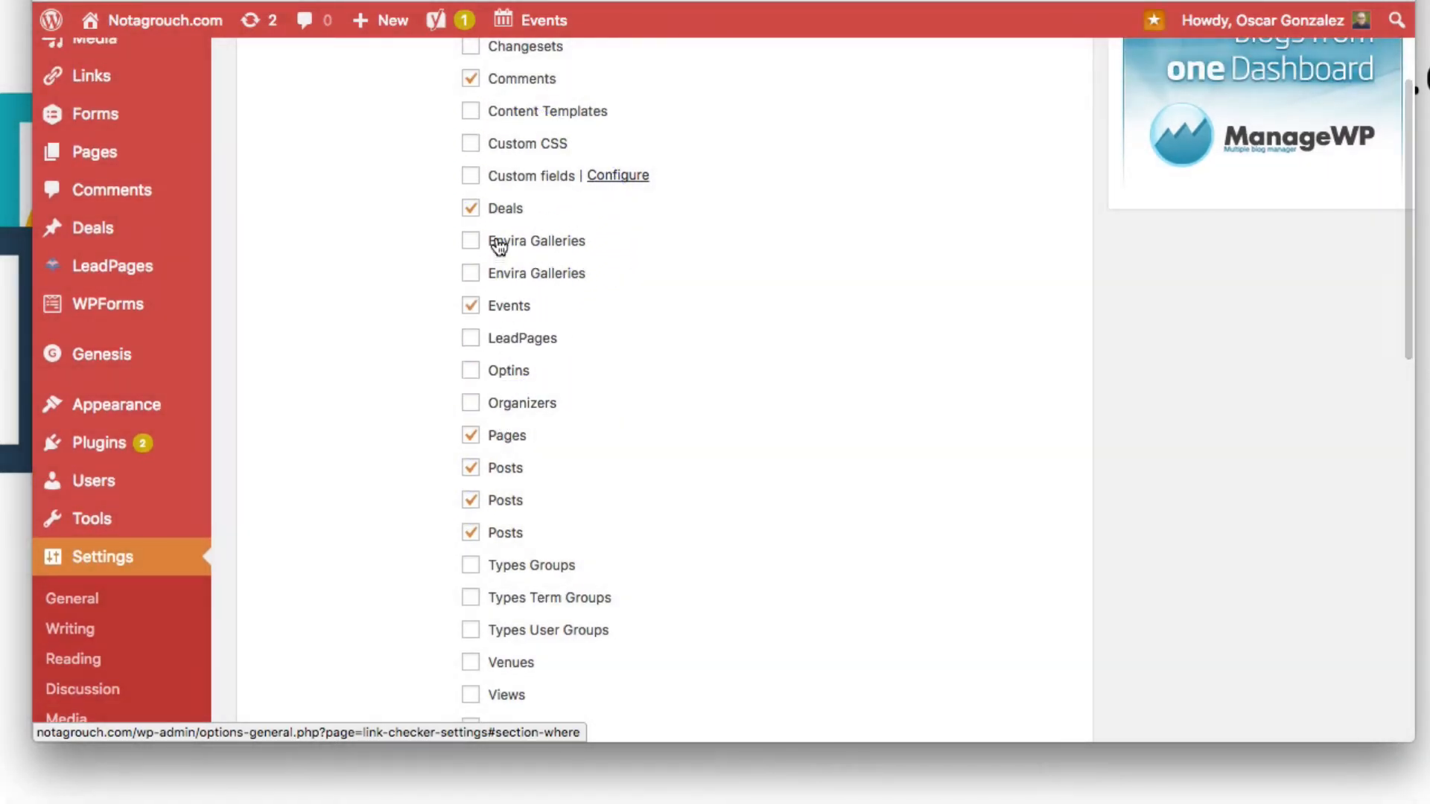
{"action": "scroll", "coordinate": [499, 246], "scroll_direction": "up", "scroll_amount": 1}
{"action": "scroll", "coordinate": [499, 246], "scroll_direction": "down", "scroll_amount": 1}
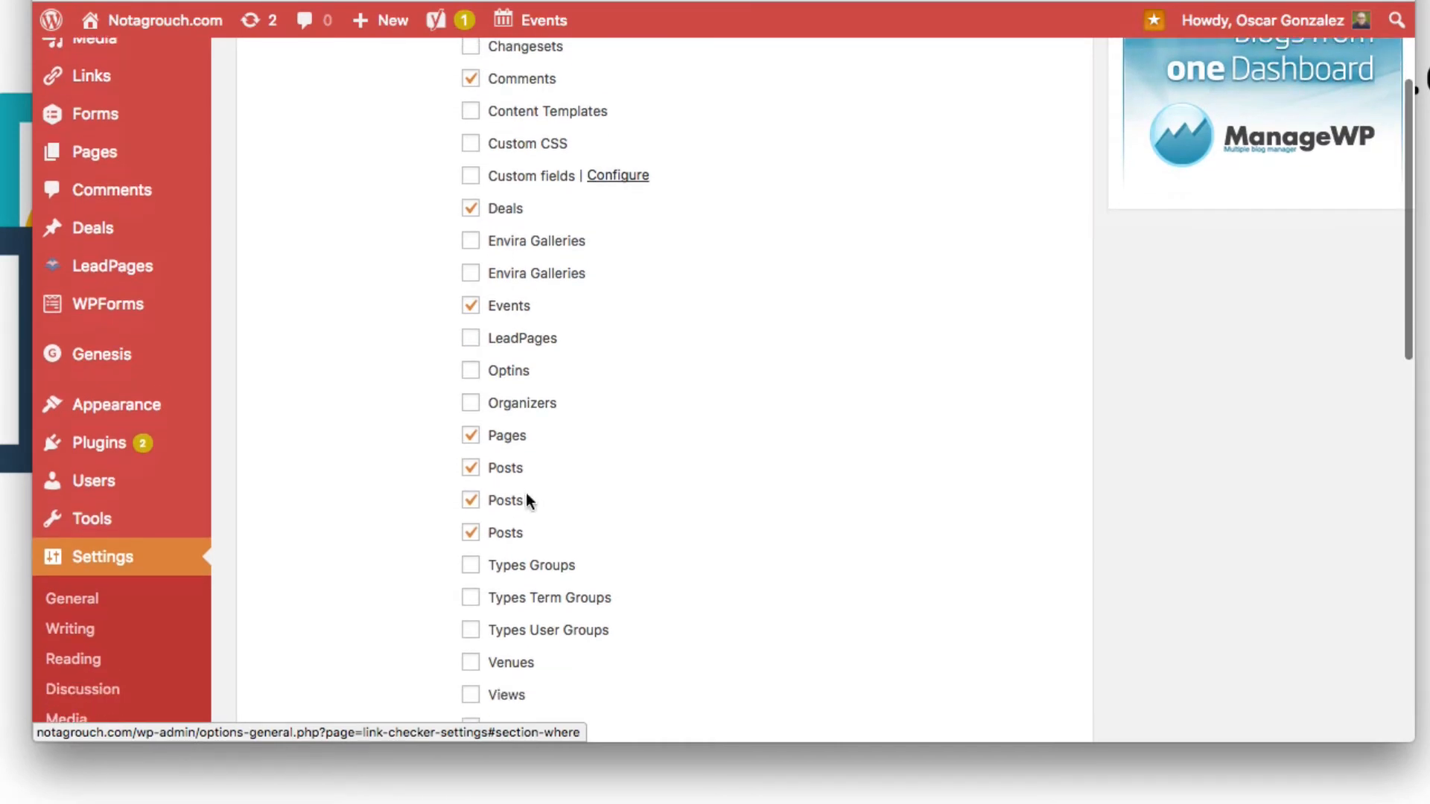
{"action": "scroll", "coordinate": [668, 577], "scroll_direction": "down", "scroll_amount": 10}
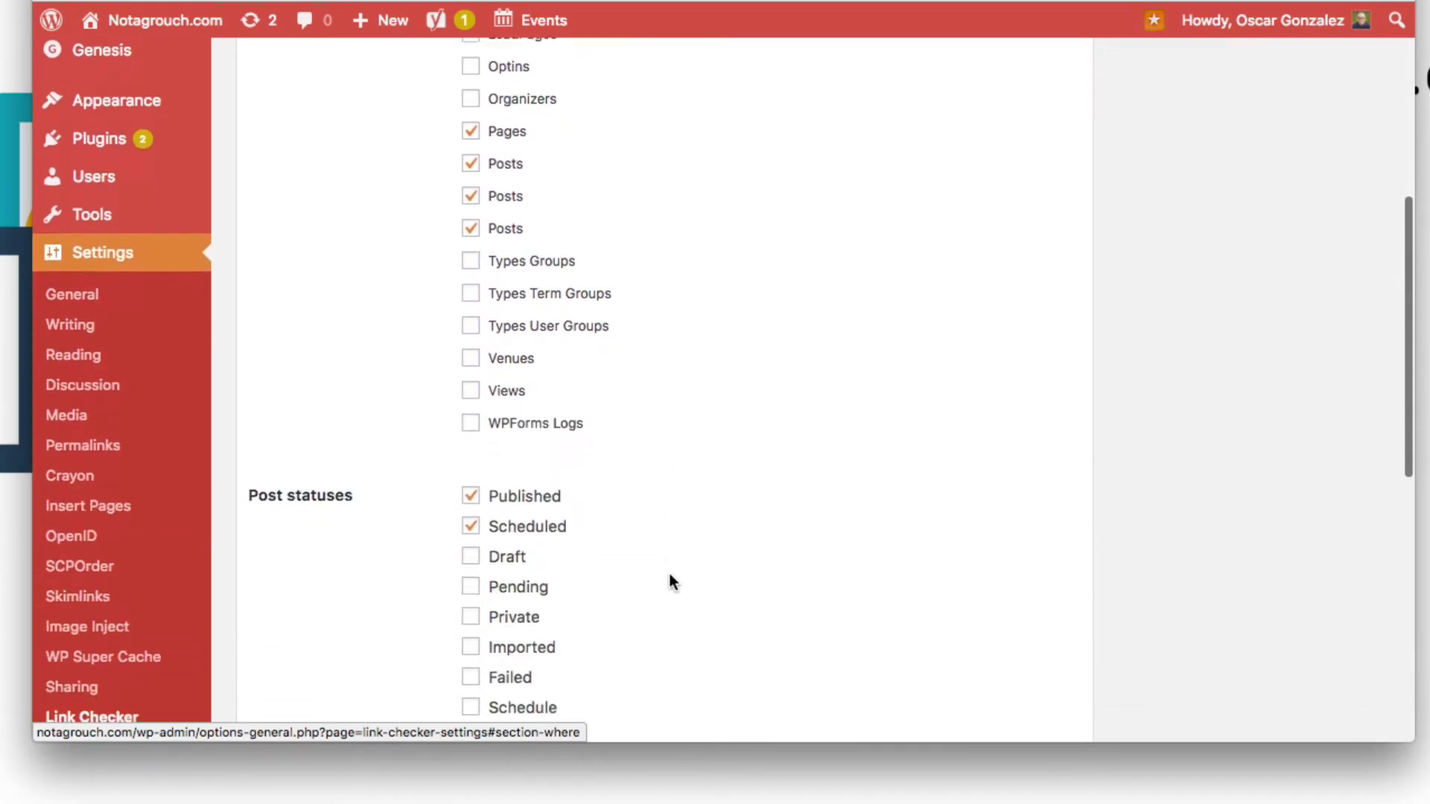
Step: Examine the post statuses selected for link checking
{"action": "scroll", "coordinate": [668, 578], "scroll_direction": "down", "scroll_amount": 1}
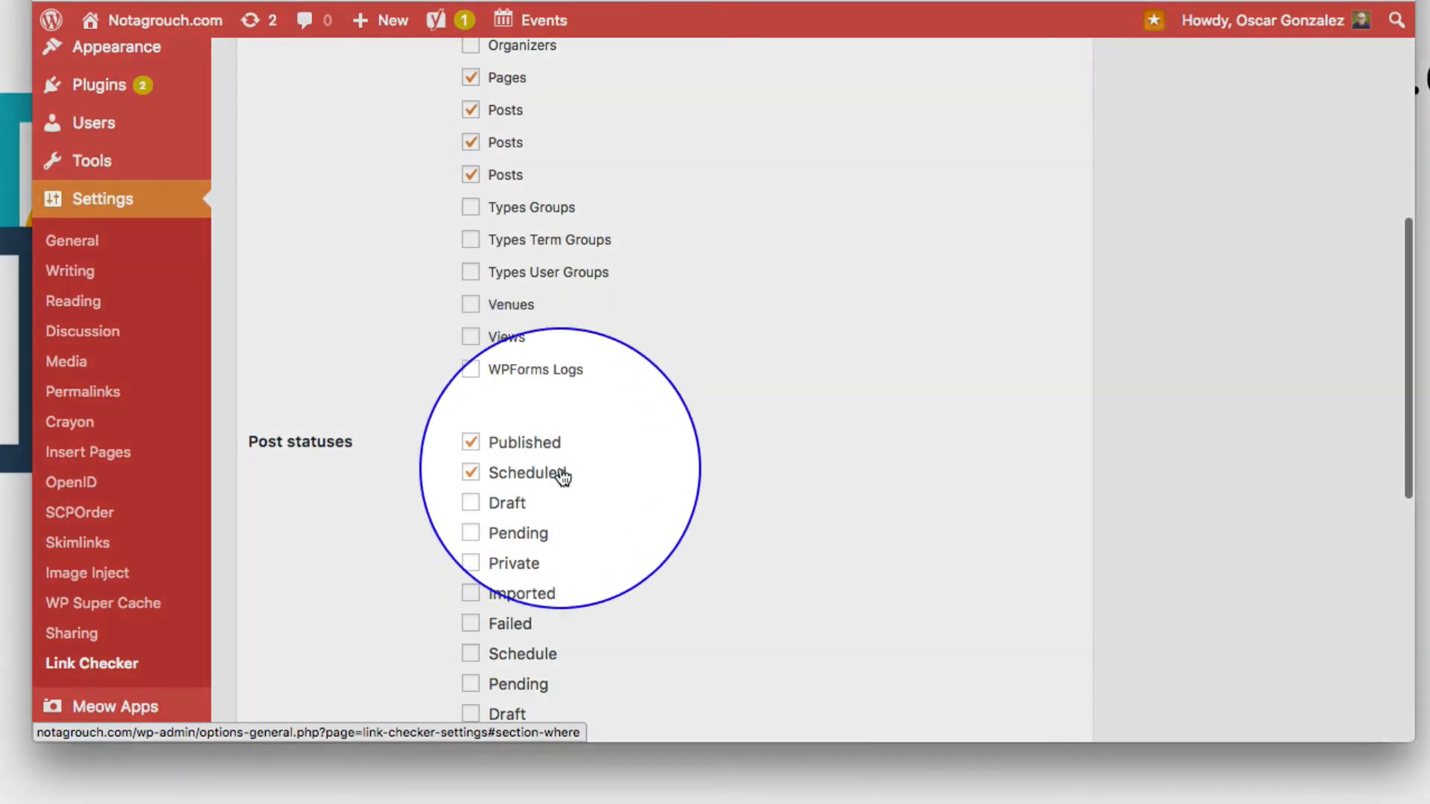
{"action": "left_click", "coordinate": [471, 473]}
{"action": "scroll", "coordinate": [383, 471], "scroll_direction": "down", "scroll_amount": 3}
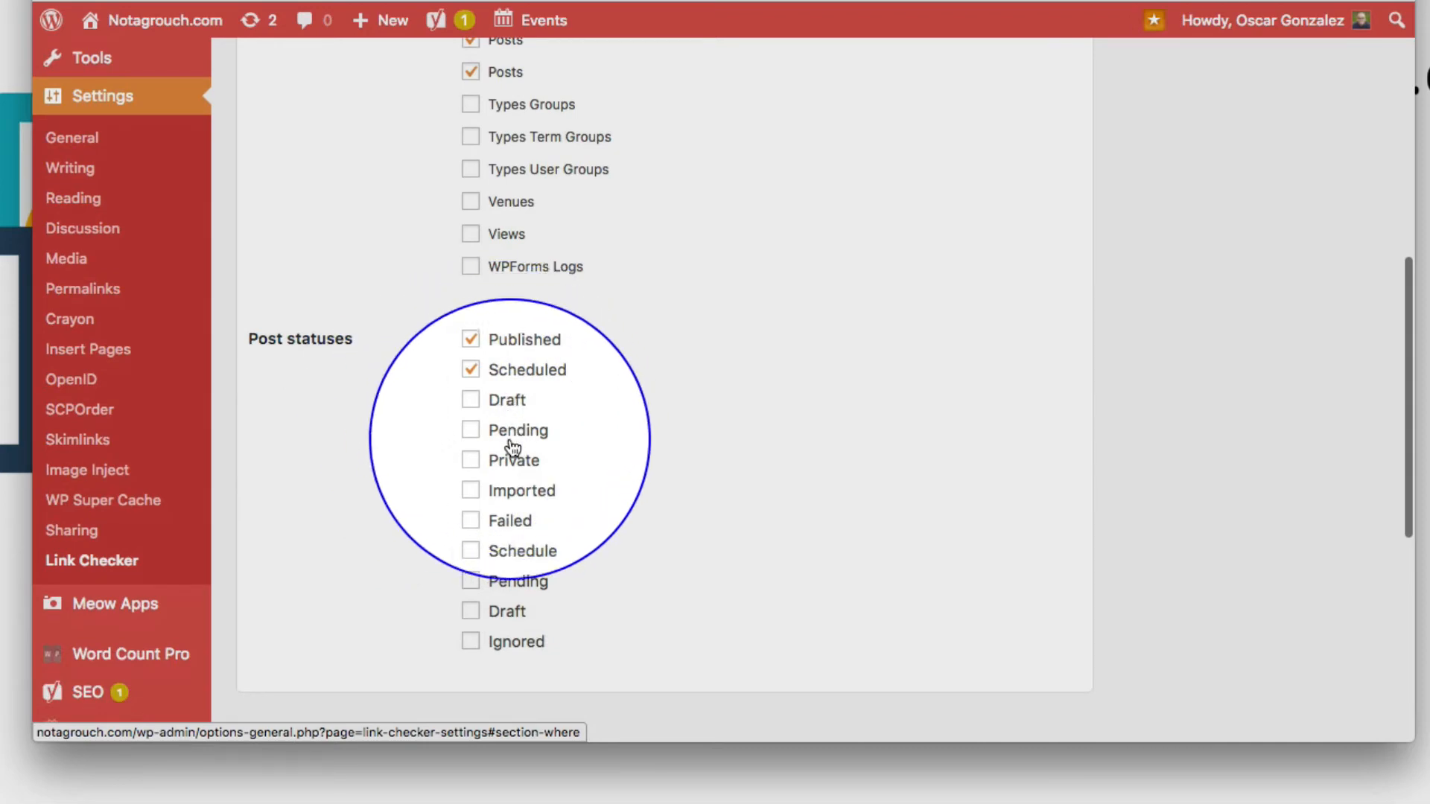
{"action": "scroll", "coordinate": [583, 507], "scroll_direction": "up", "scroll_amount": 6}
{"action": "scroll", "coordinate": [584, 510], "scroll_direction": "up", "scroll_amount": 12}
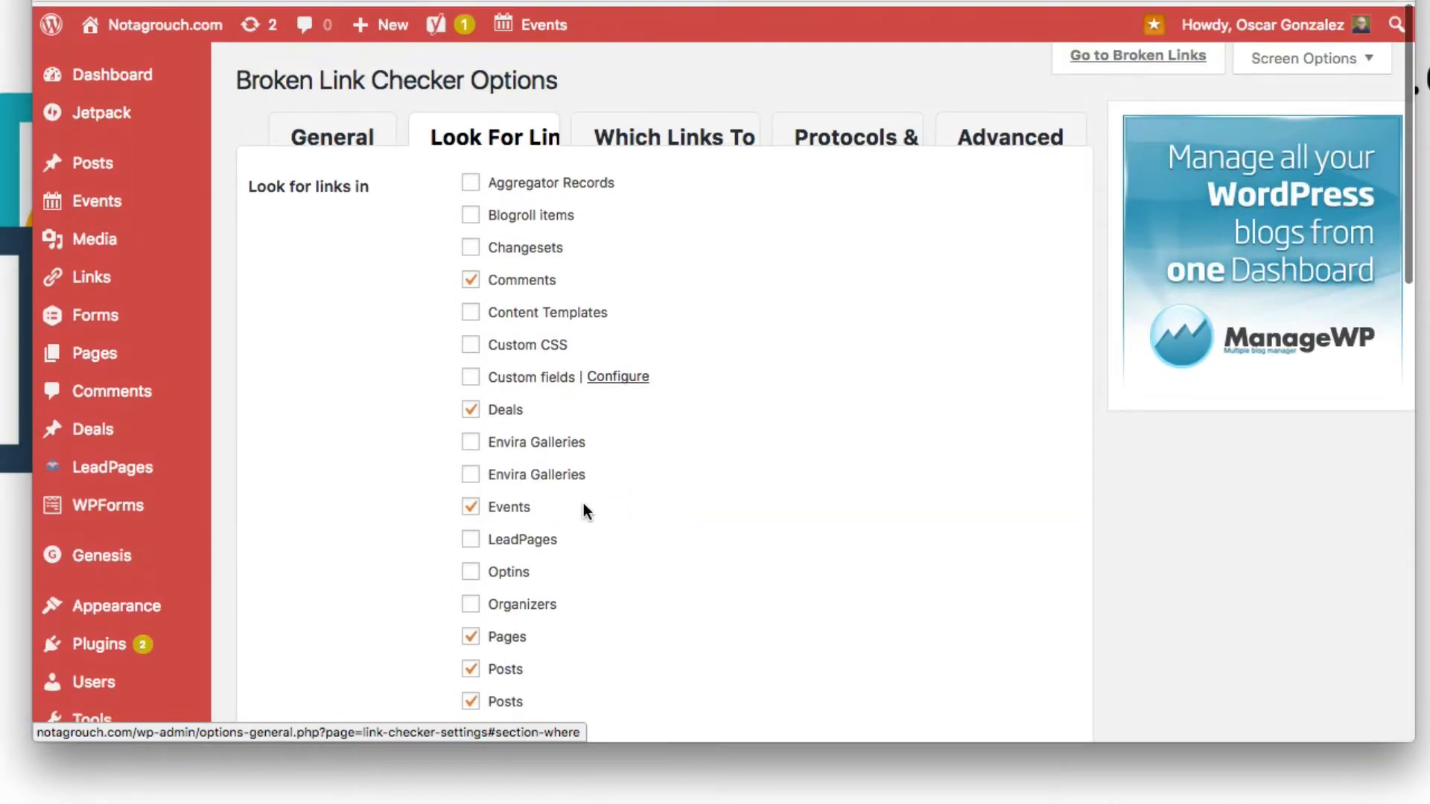
Step: Browse the Which Links To Check and Protocols tabs of the link checker options
{"action": "left_click", "coordinate": [646, 140]}
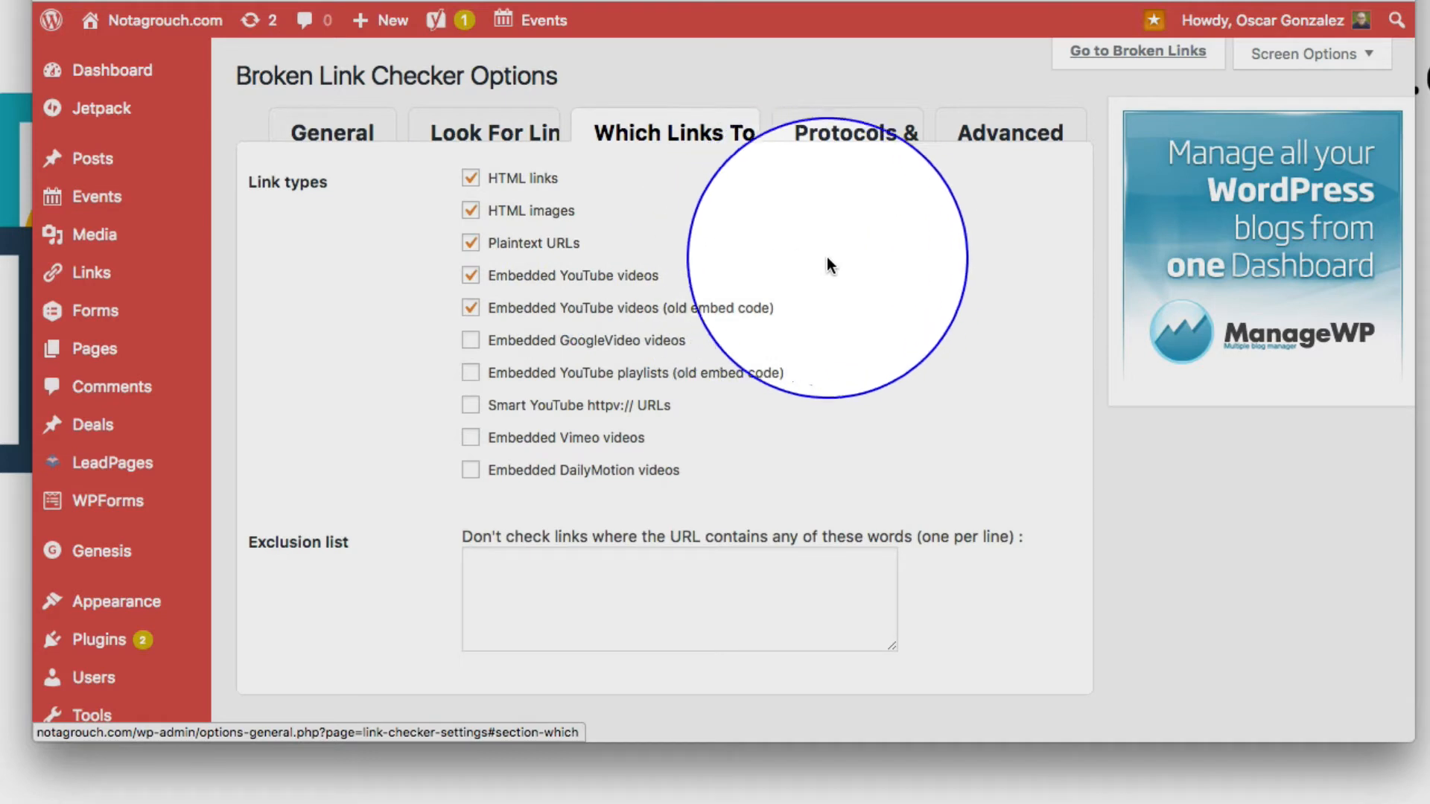
{"action": "left_click", "coordinate": [871, 134]}
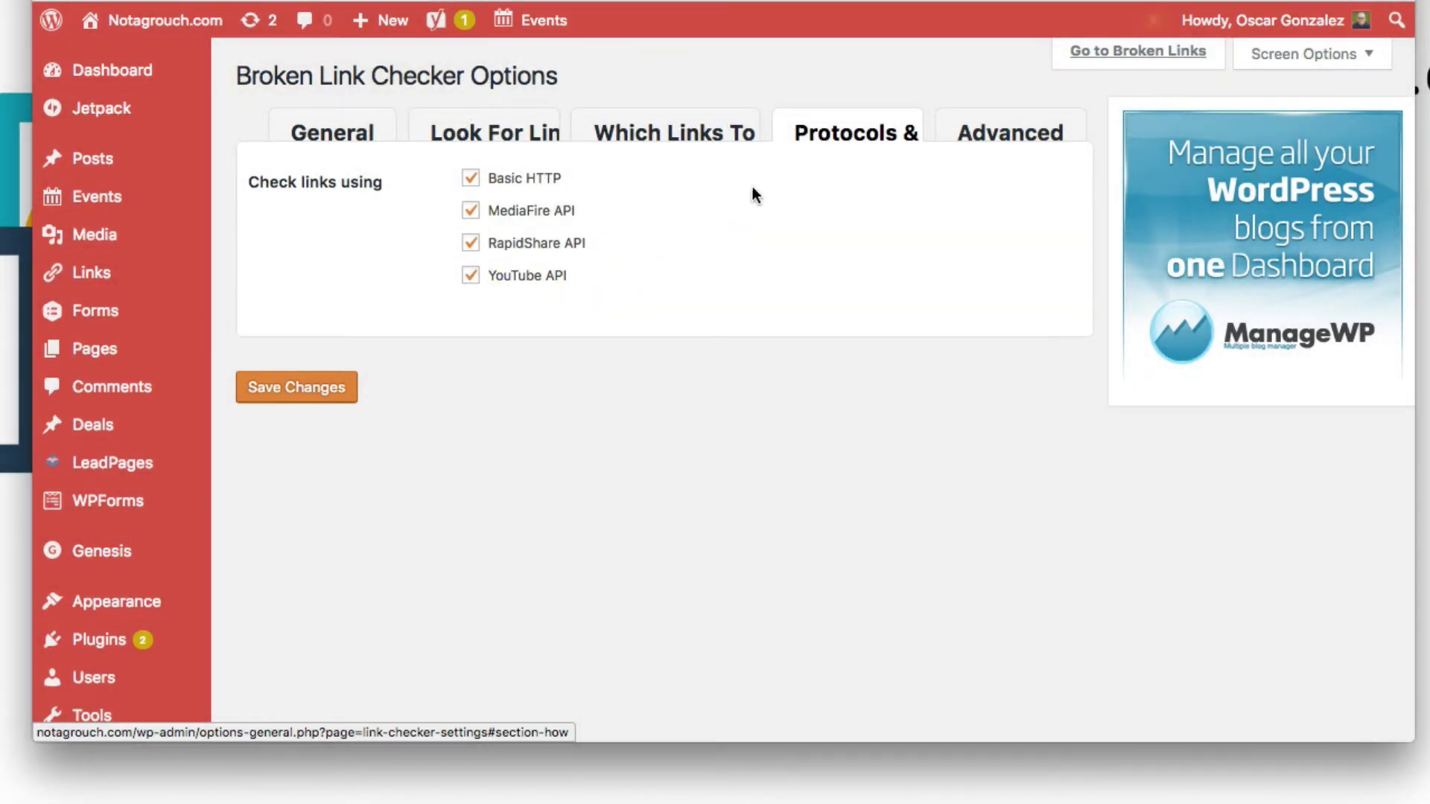
Step: Open the Advanced tab and review its timeout, monitoring and recheck settings
{"action": "left_click", "coordinate": [1001, 142]}
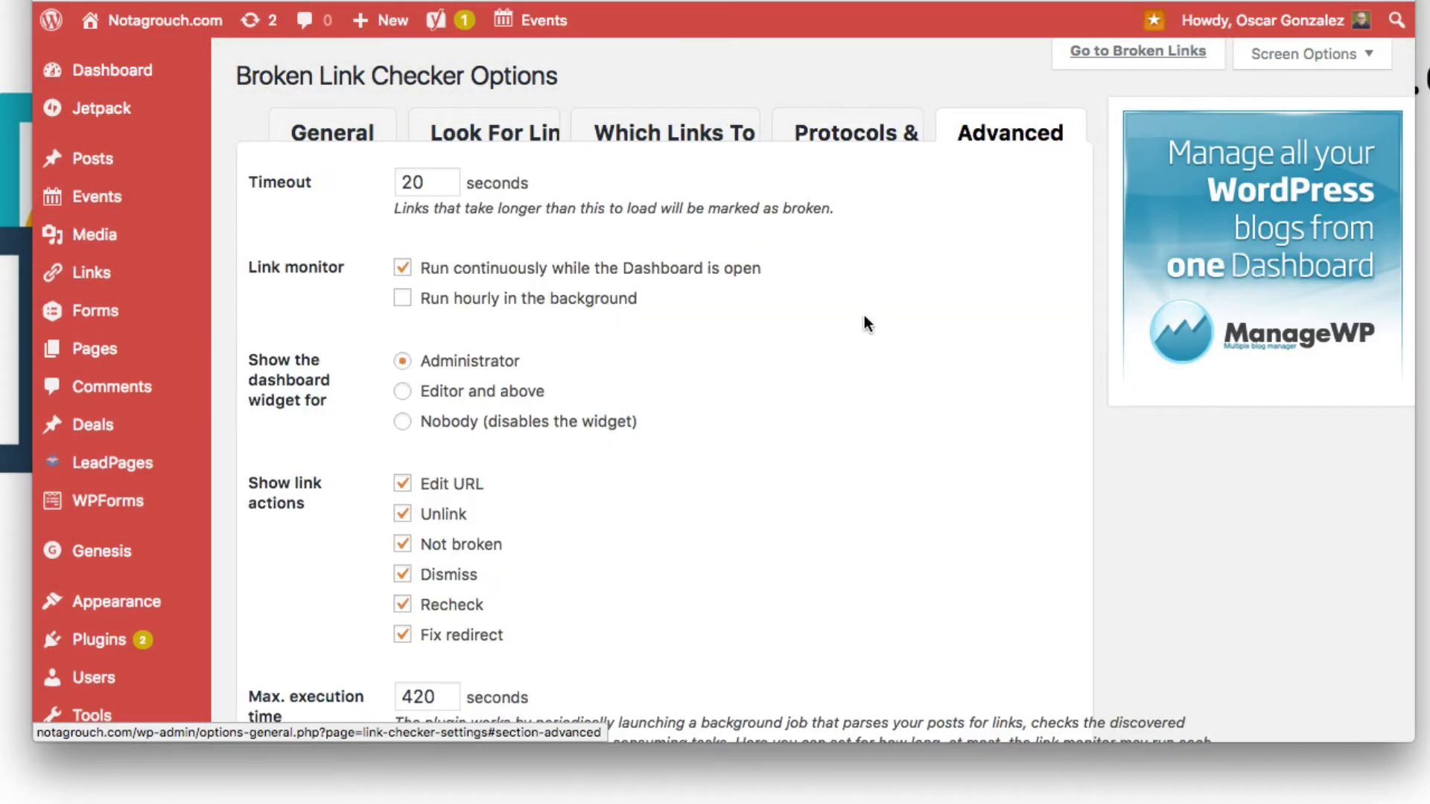
{"action": "scroll", "coordinate": [865, 318], "scroll_direction": "down", "scroll_amount": 2}
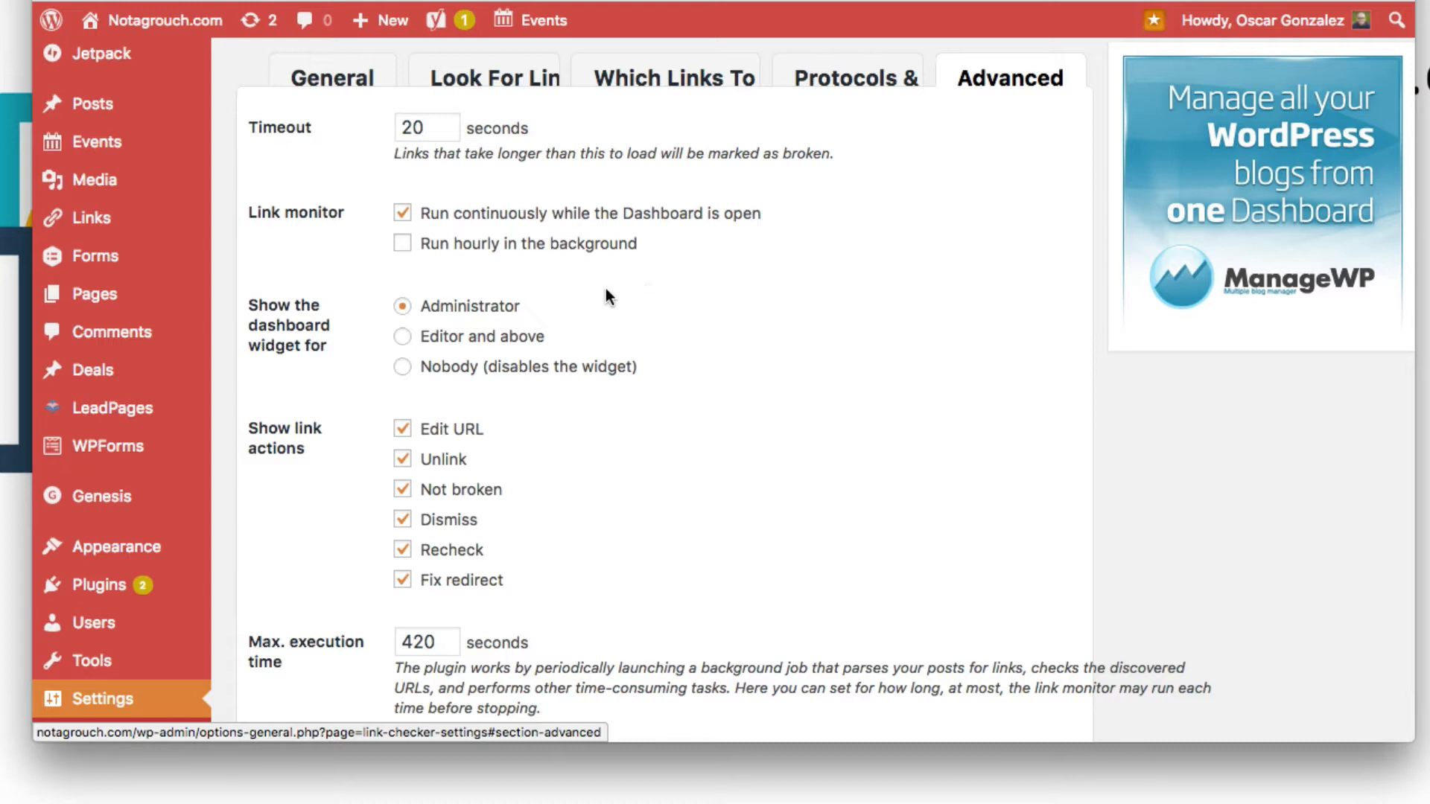
{"action": "scroll", "coordinate": [645, 362], "scroll_direction": "down", "scroll_amount": 10}
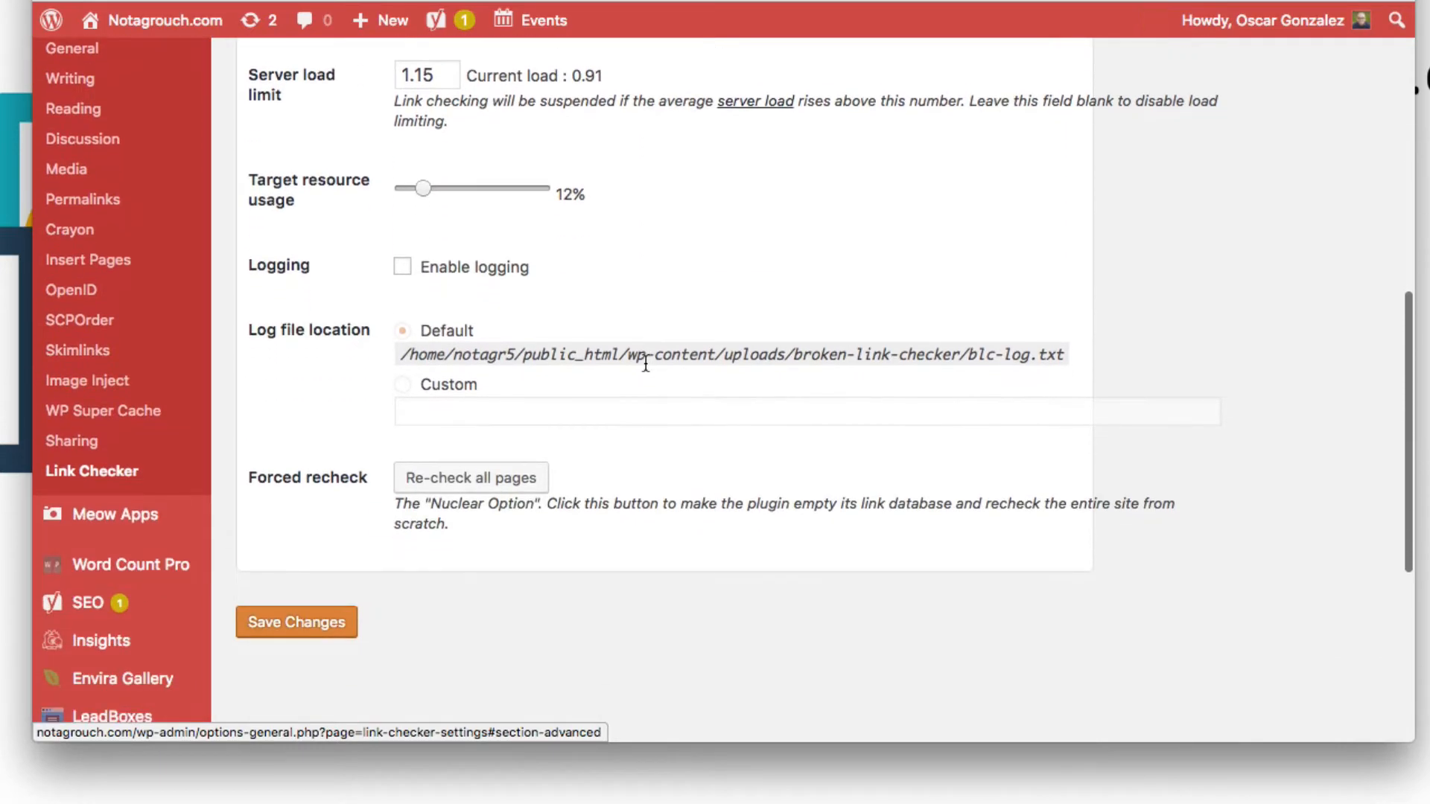
{"action": "scroll", "coordinate": [645, 362], "scroll_direction": "up", "scroll_amount": 15}
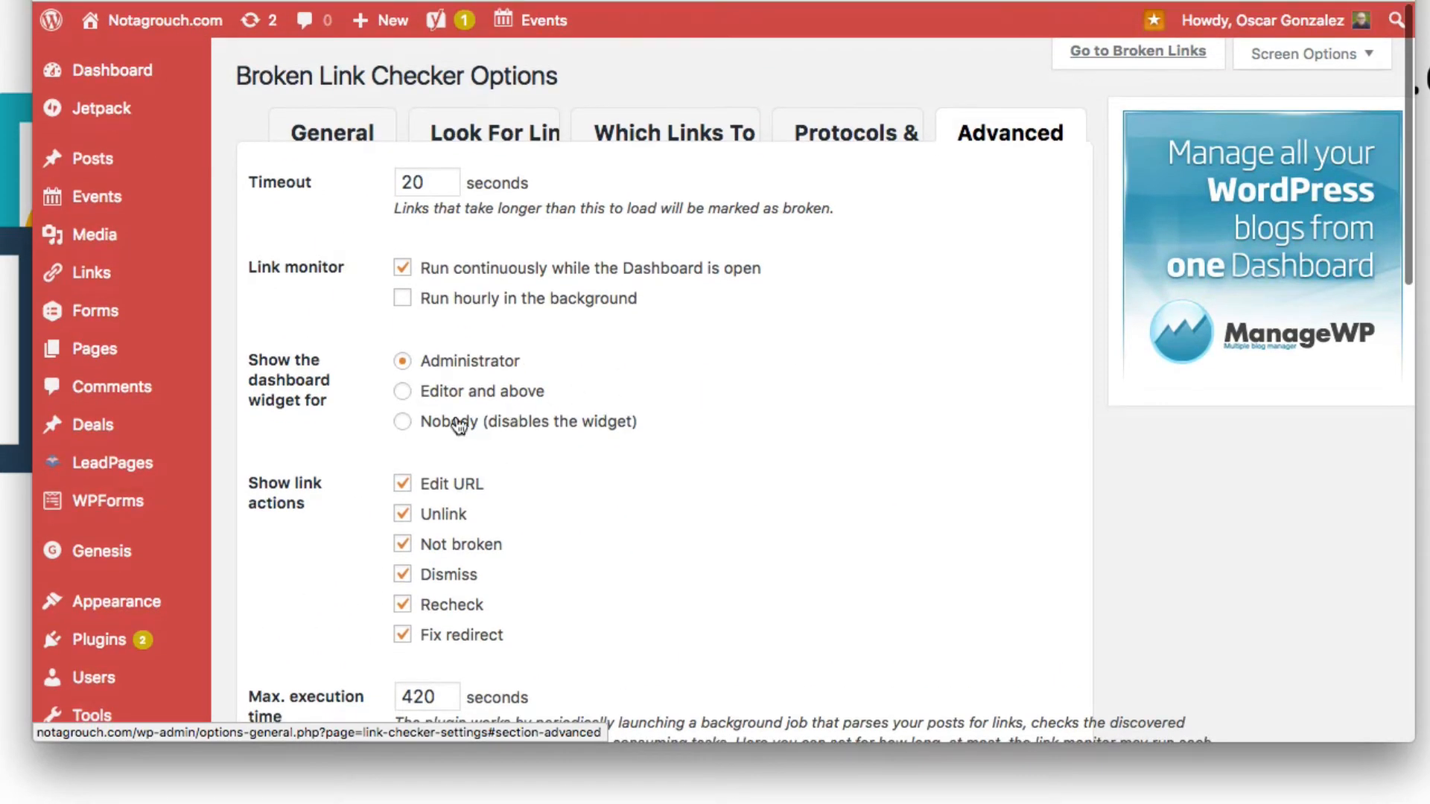
Step: Switch to the Broken Links report and inspect the status details of the listed broken links
{"action": "left_click", "coordinate": [588, 1]}
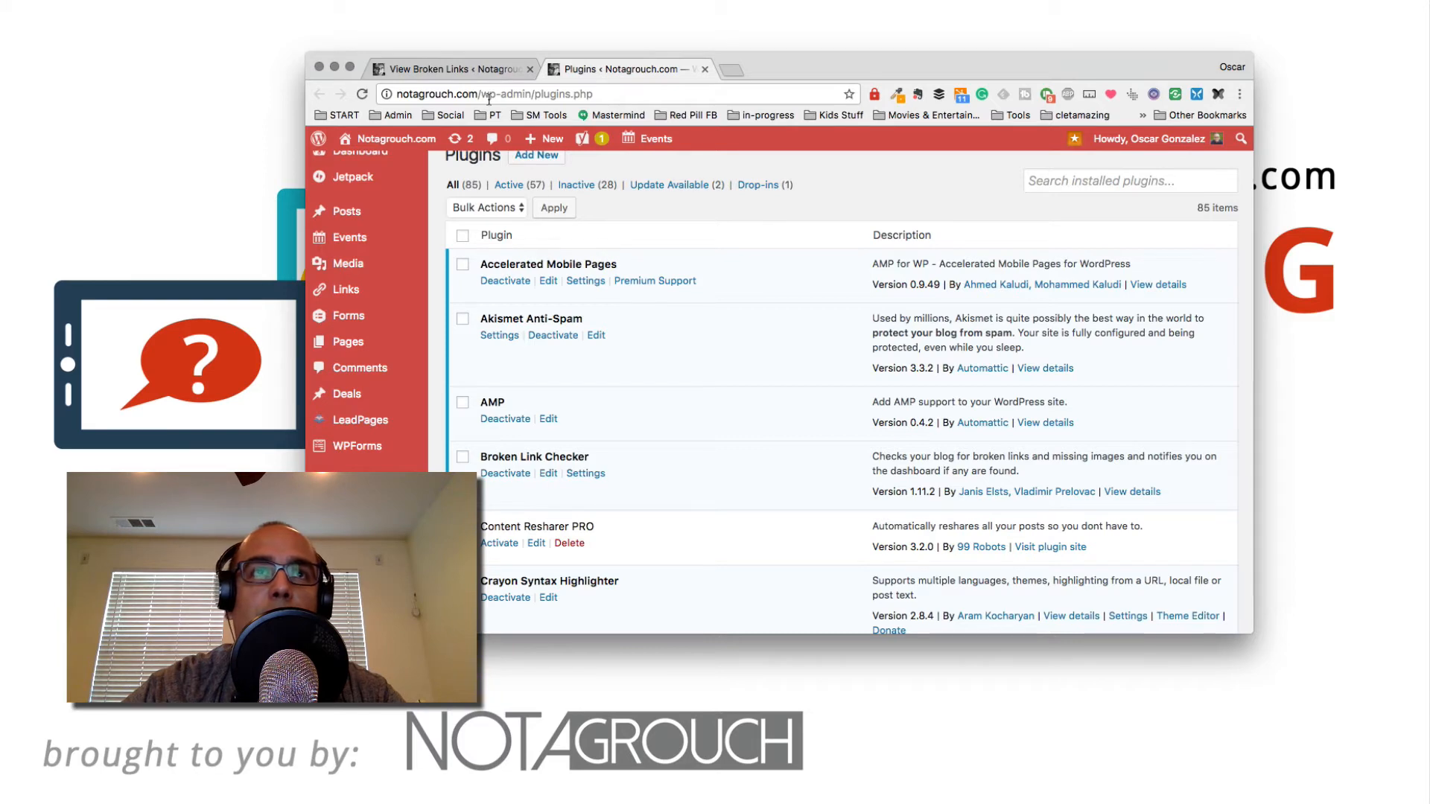
{"action": "left_click", "coordinate": [493, 71]}
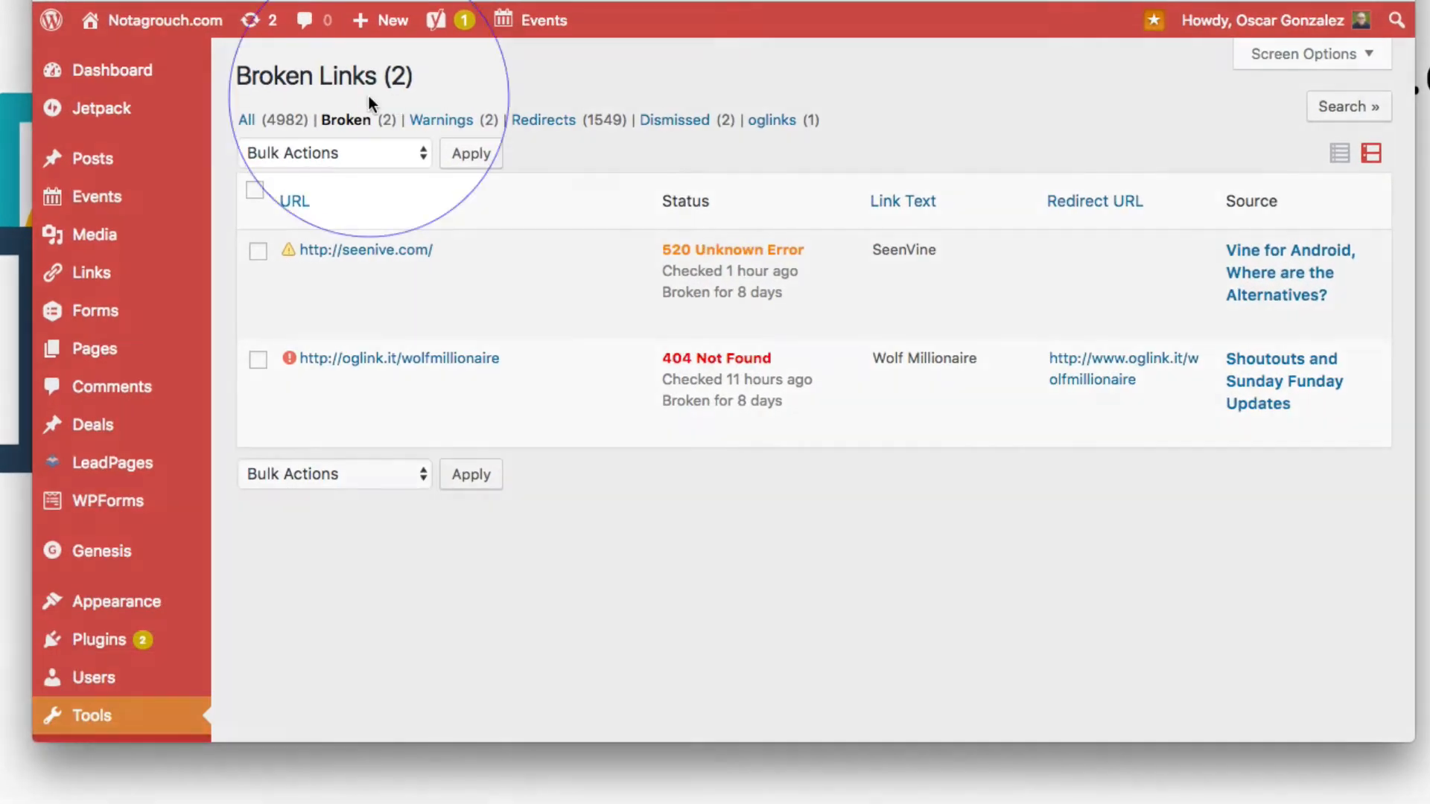
{"action": "scroll", "coordinate": [149, 484], "scroll_direction": "down", "scroll_amount": 5}
{"action": "scroll", "coordinate": [141, 531], "scroll_direction": "down", "scroll_amount": 3}
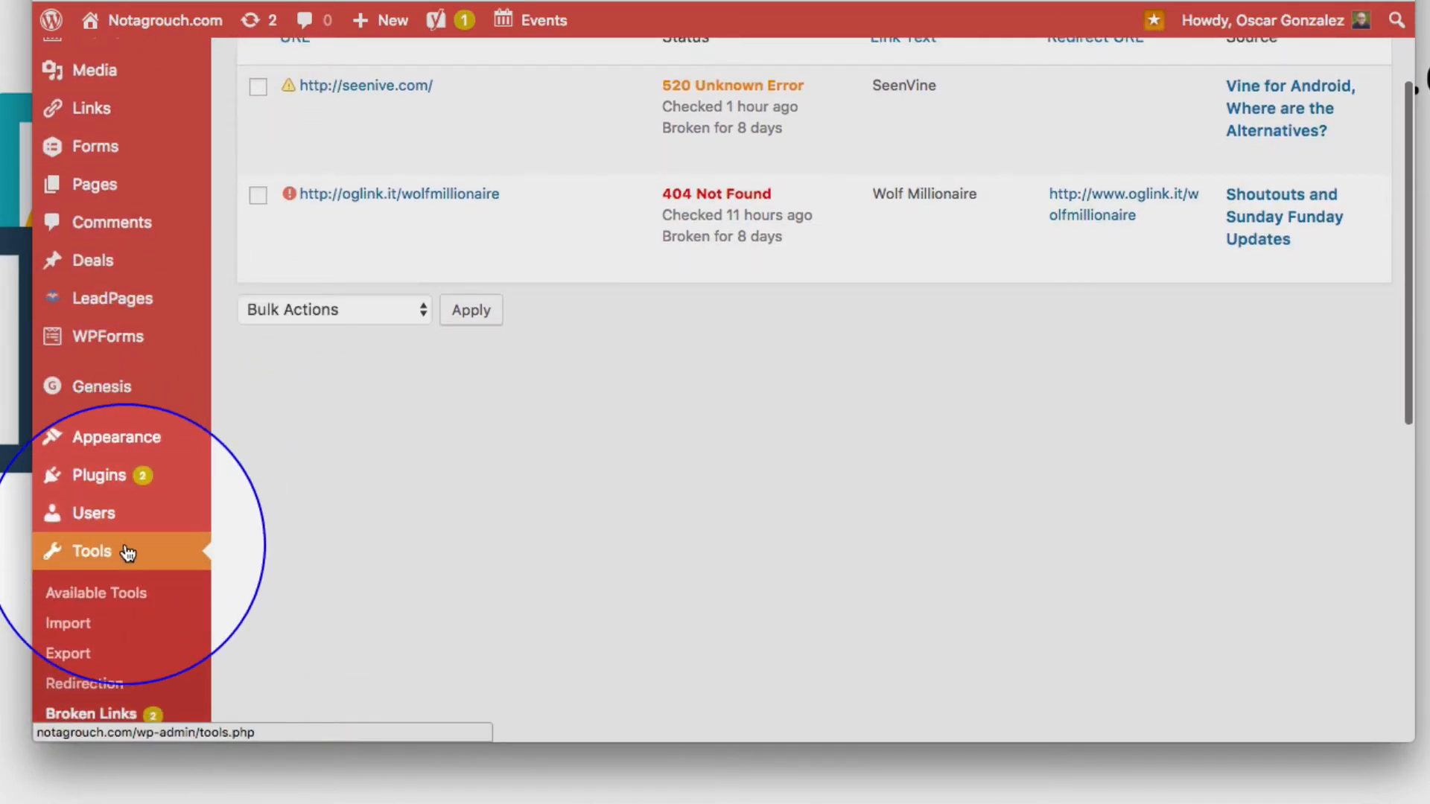
{"action": "scroll", "coordinate": [347, 566], "scroll_direction": "up", "scroll_amount": 7}
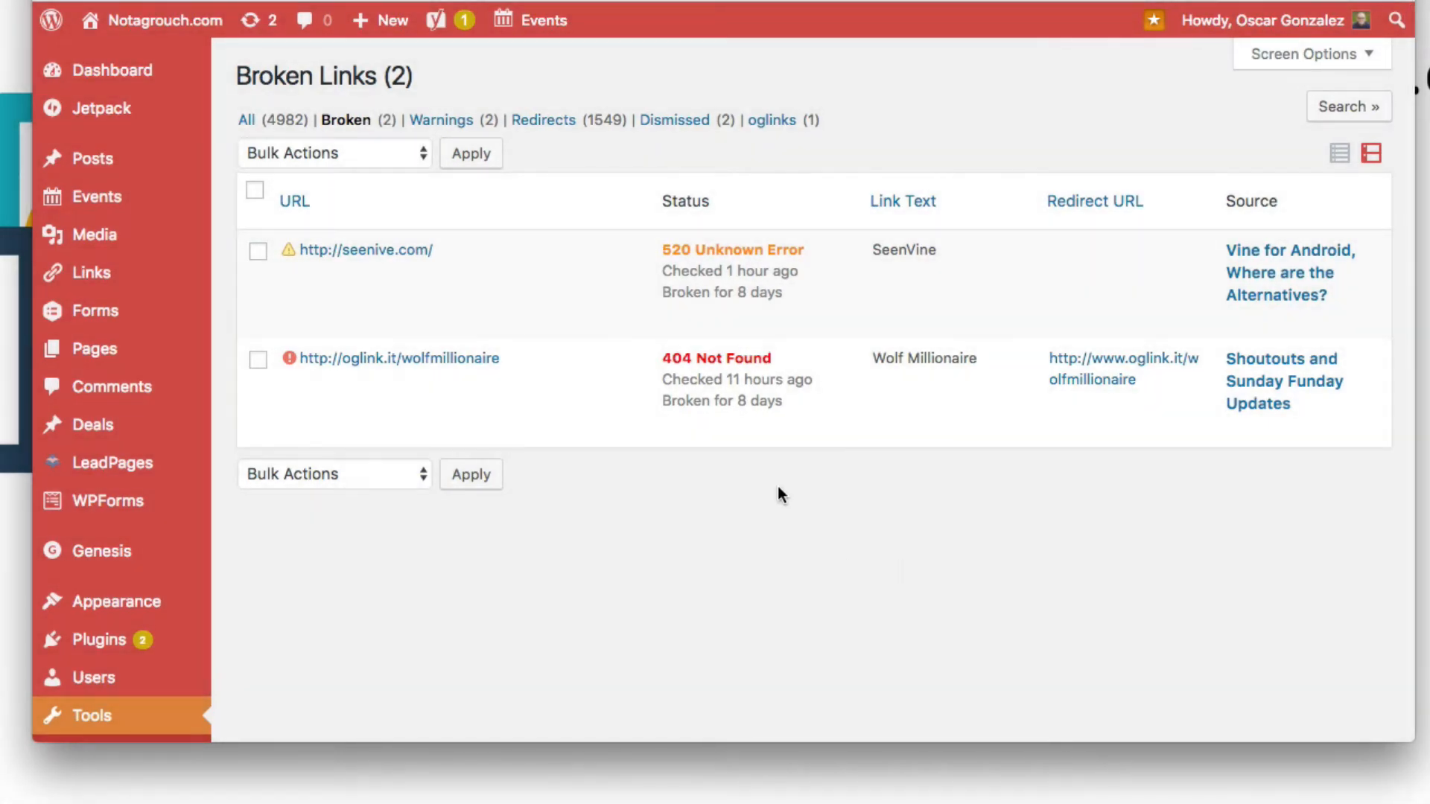
{"action": "mouse_move", "coordinate": [502, 284]}
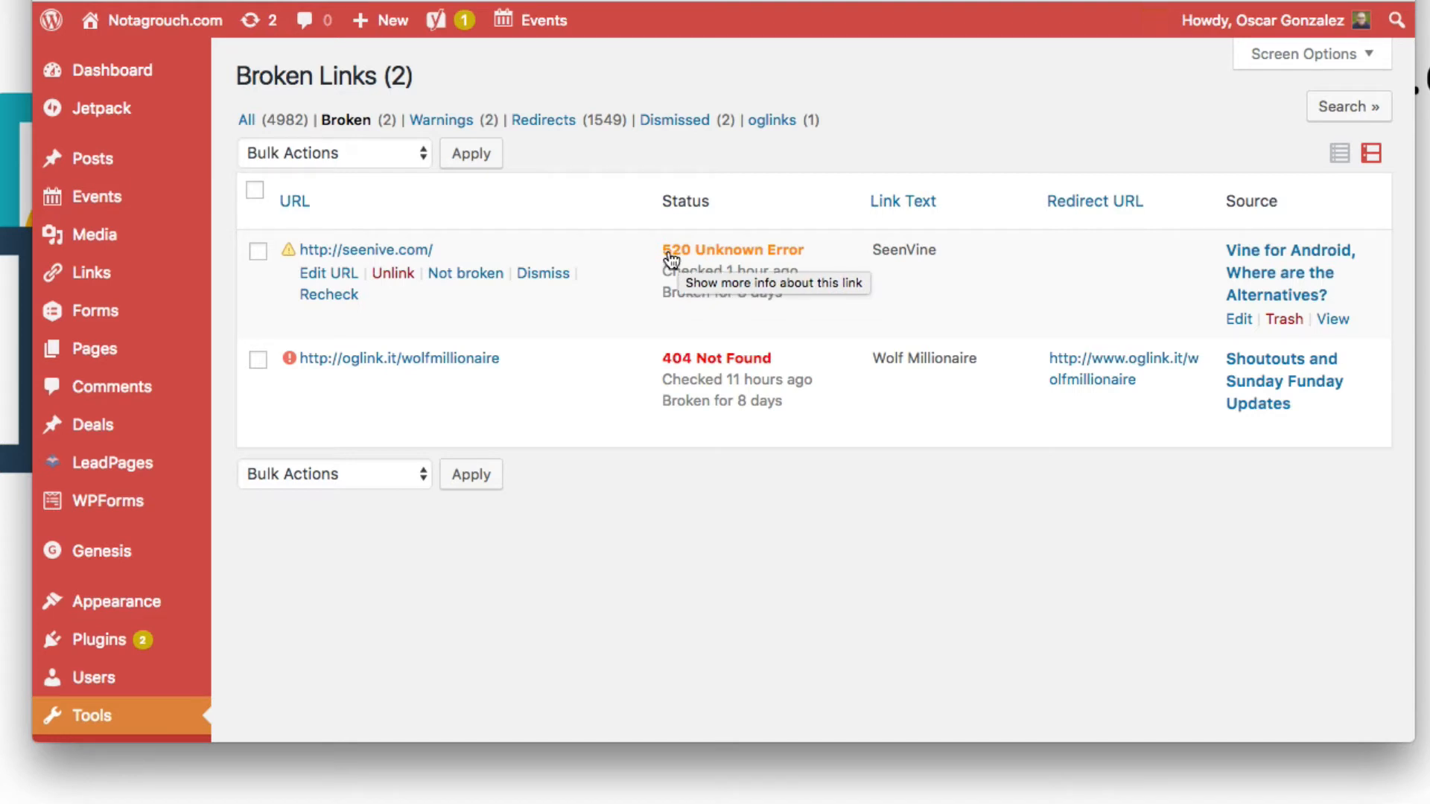
Step: Open a new browser tab and search the web for http error 520
{"action": "key", "text": "super+t"}
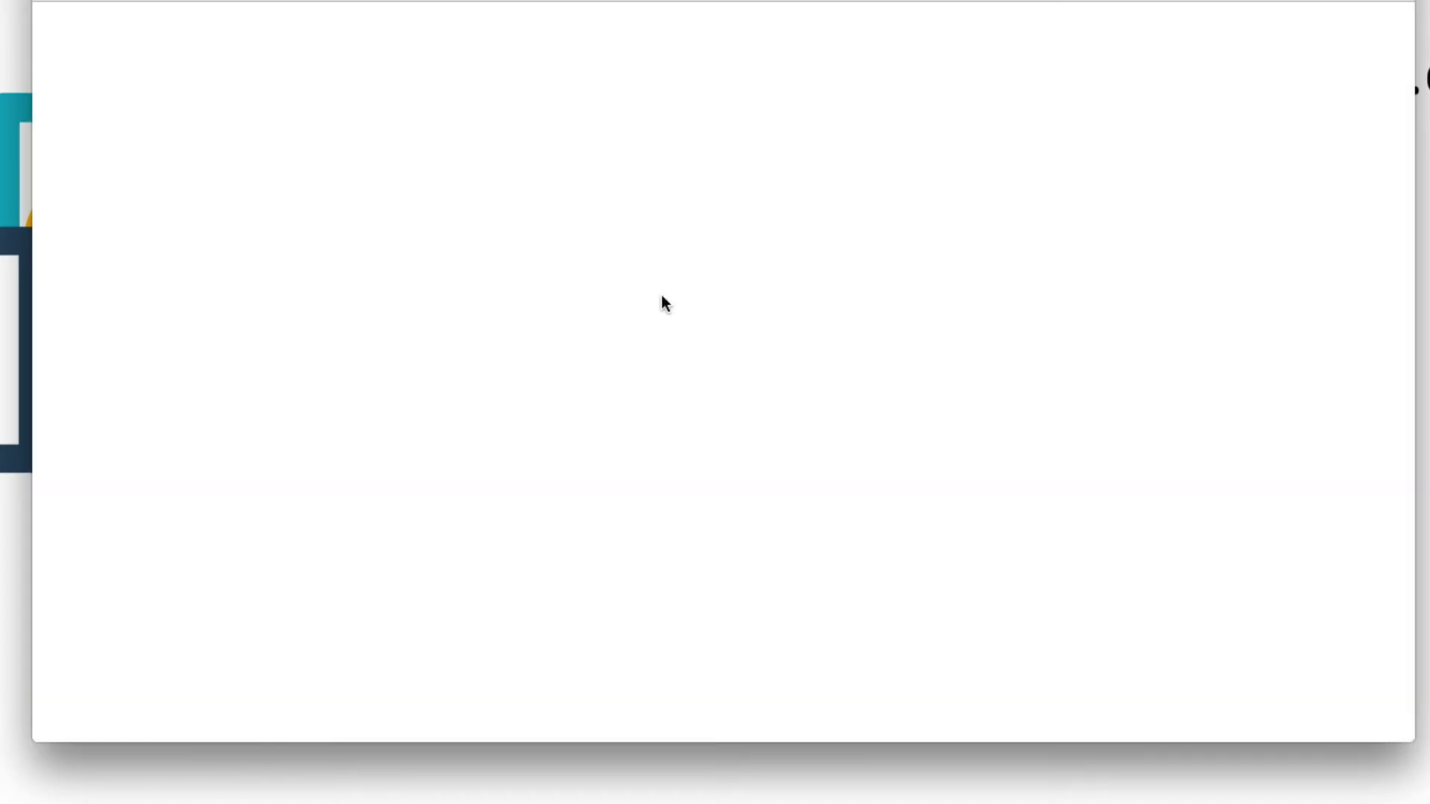
{"action": "type", "text": "http"}
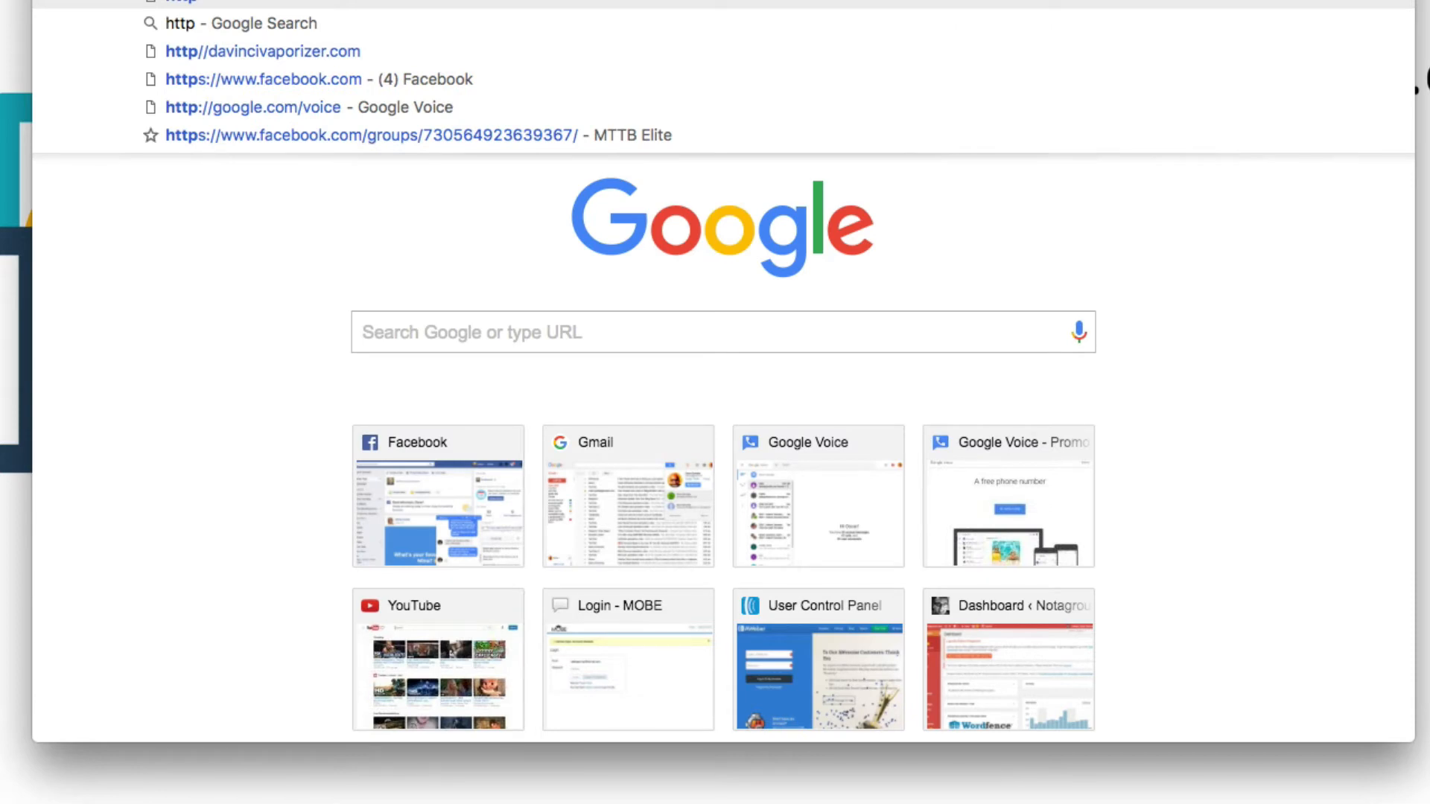
{"action": "type", "text": " error c"}
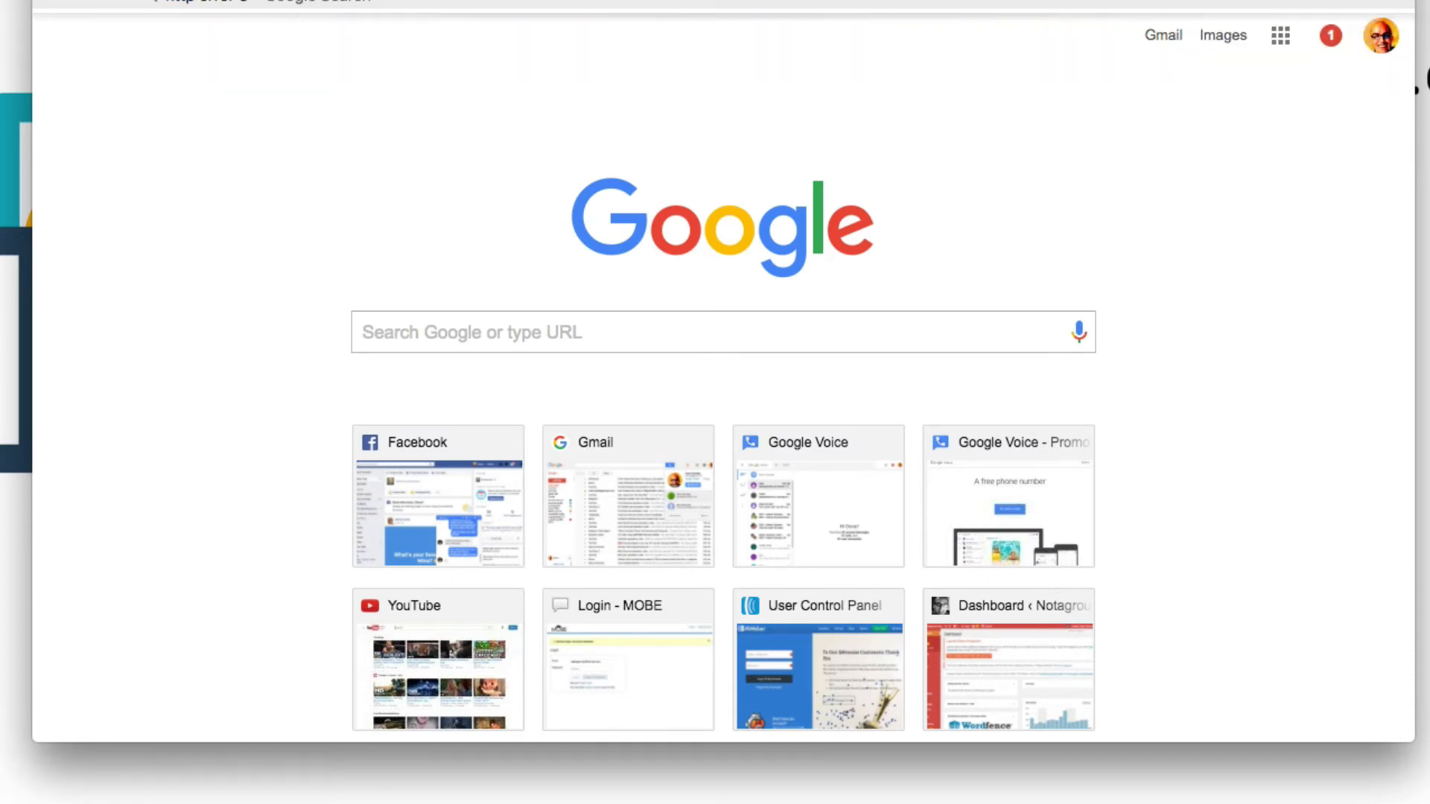
{"action": "key", "text": "Return"}
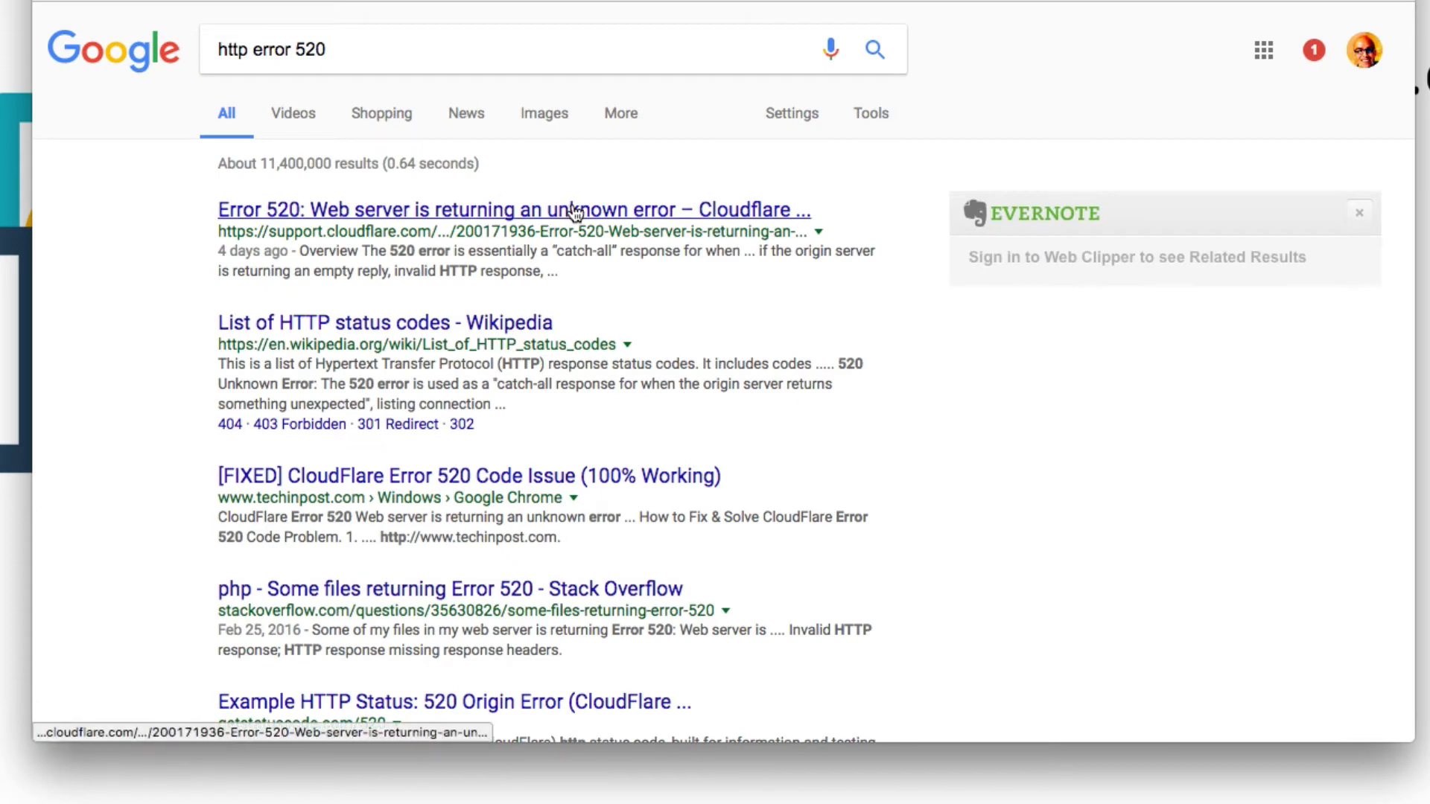
Step: Open the Wikipedia list of HTTP status codes and find 520 on the page
{"action": "left_click", "coordinate": [412, 326]}
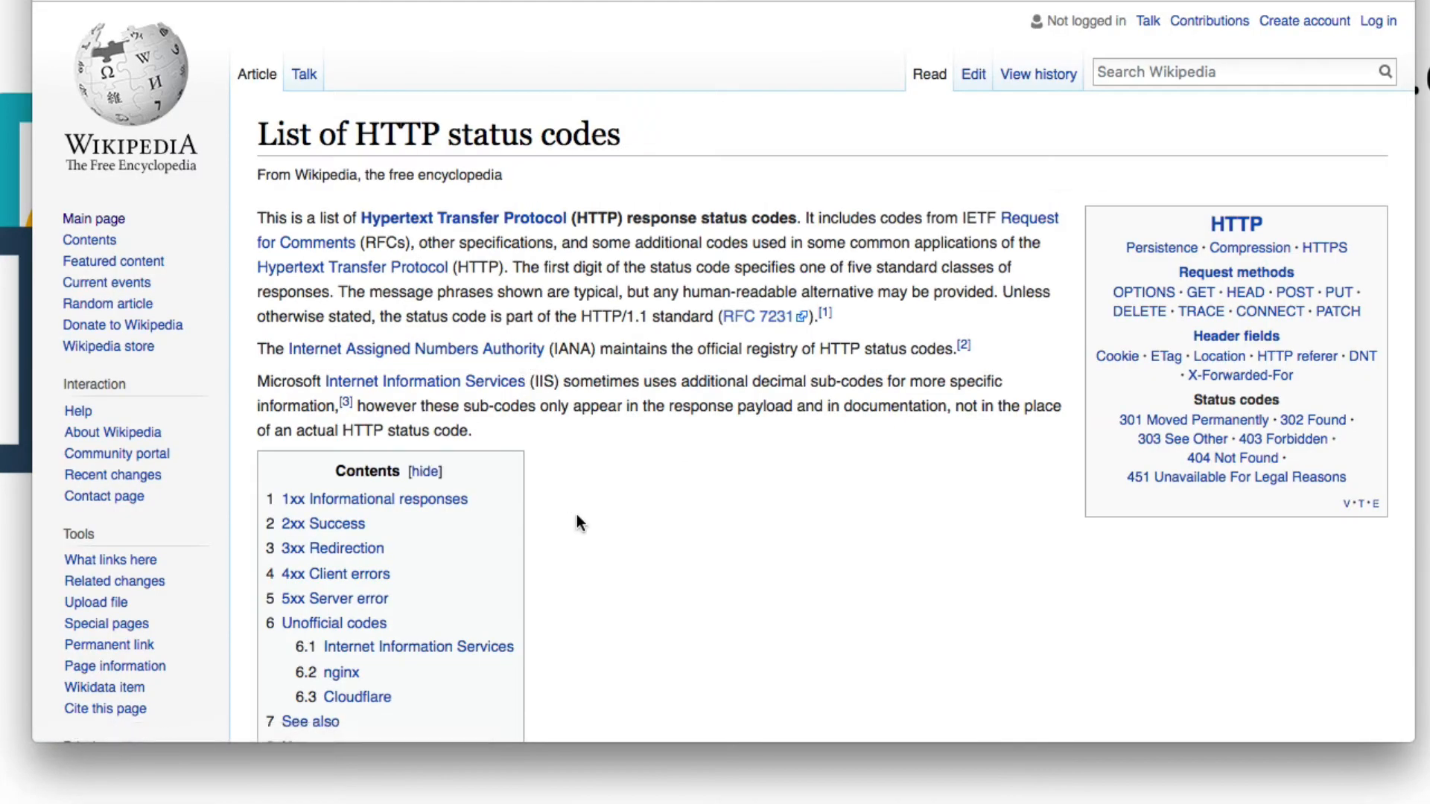
{"action": "key", "text": "super+f"}
{"action": "type", "text": "520"}
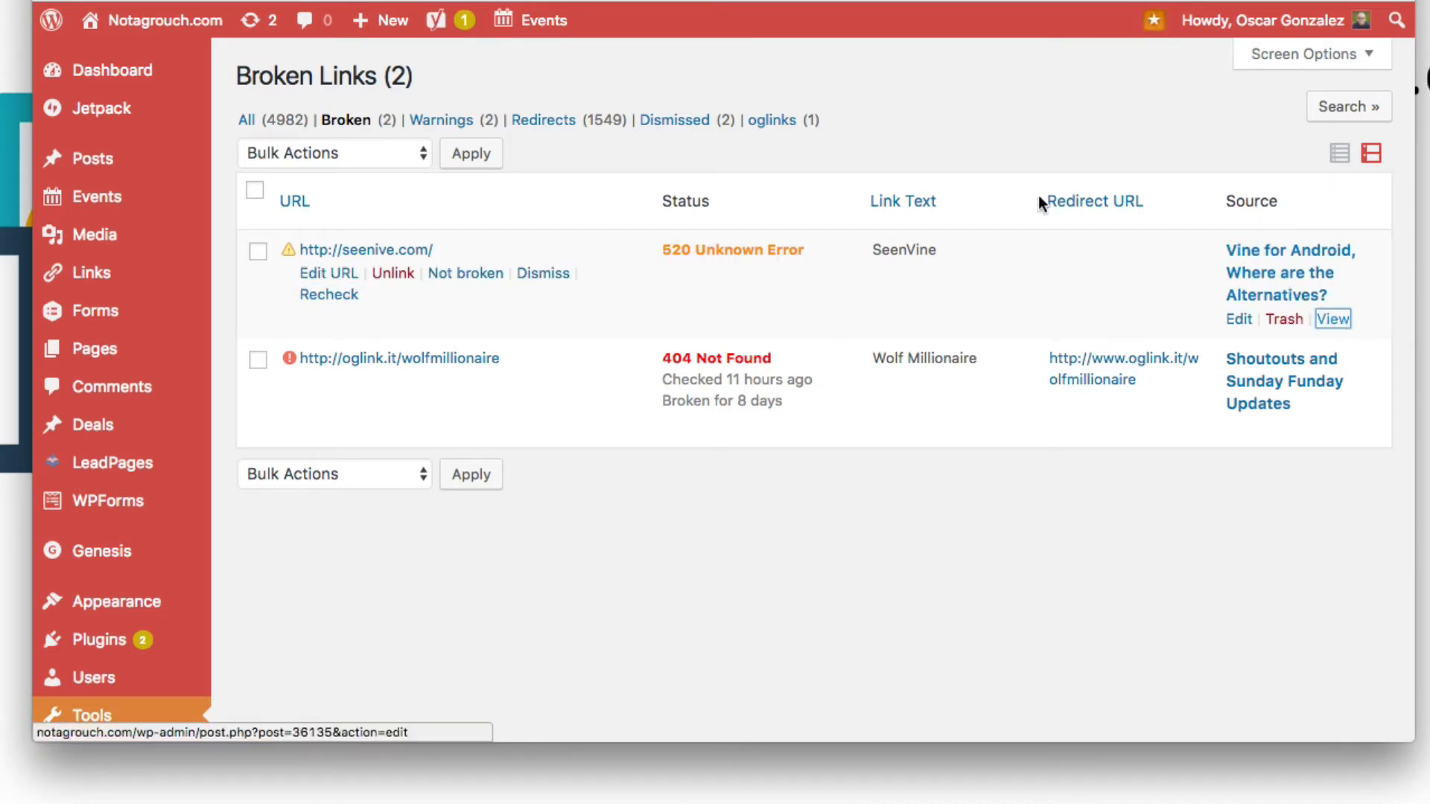
Step: Read through the Vine for Android post to find where the SeenVine link appears
{"action": "key", "text": "ctrl+Tab"}
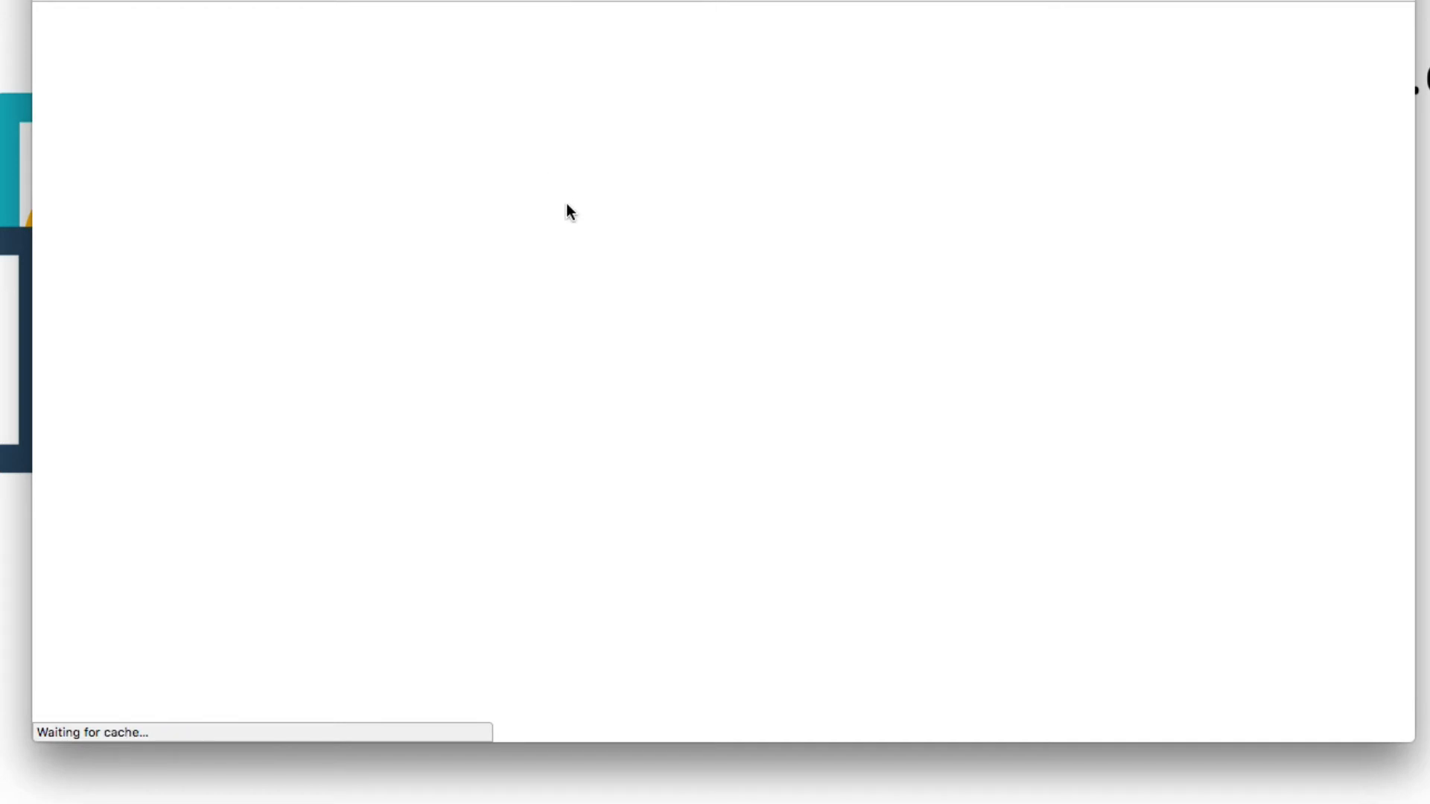
{"action": "scroll", "coordinate": [488, 242], "scroll_direction": "down", "scroll_amount": 5}
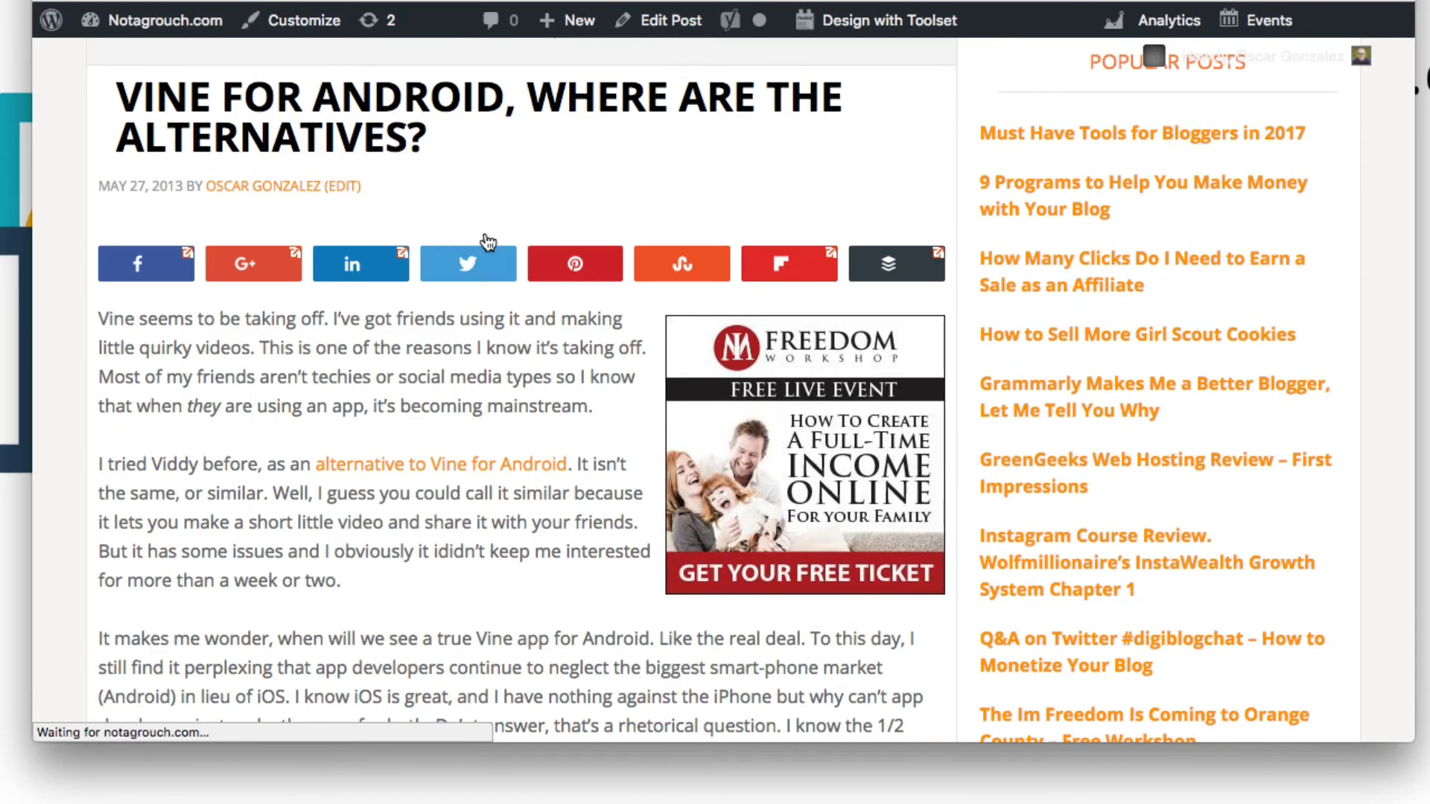
{"action": "scroll", "coordinate": [487, 242], "scroll_direction": "down", "scroll_amount": 2}
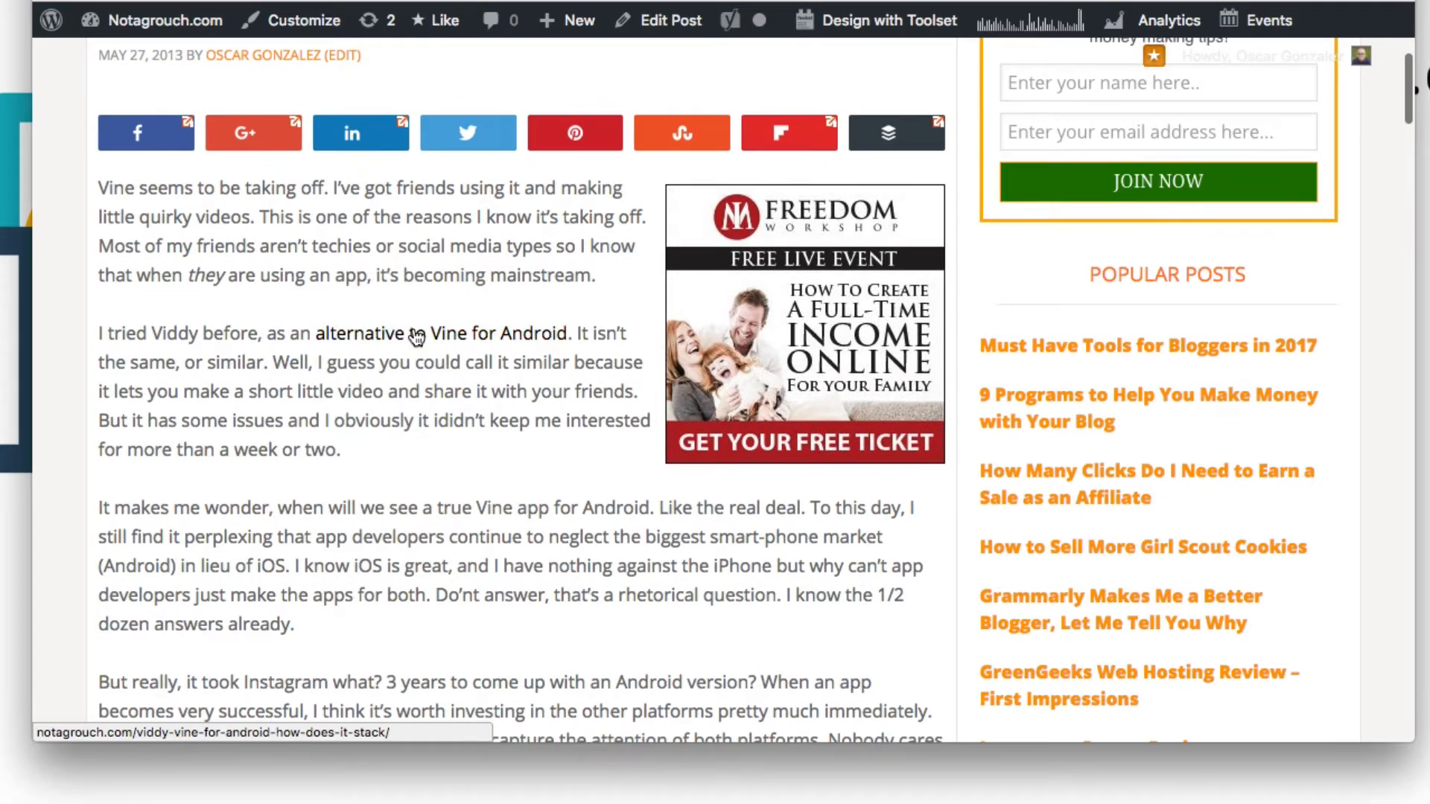
{"action": "scroll", "coordinate": [376, 296], "scroll_direction": "down", "scroll_amount": 15}
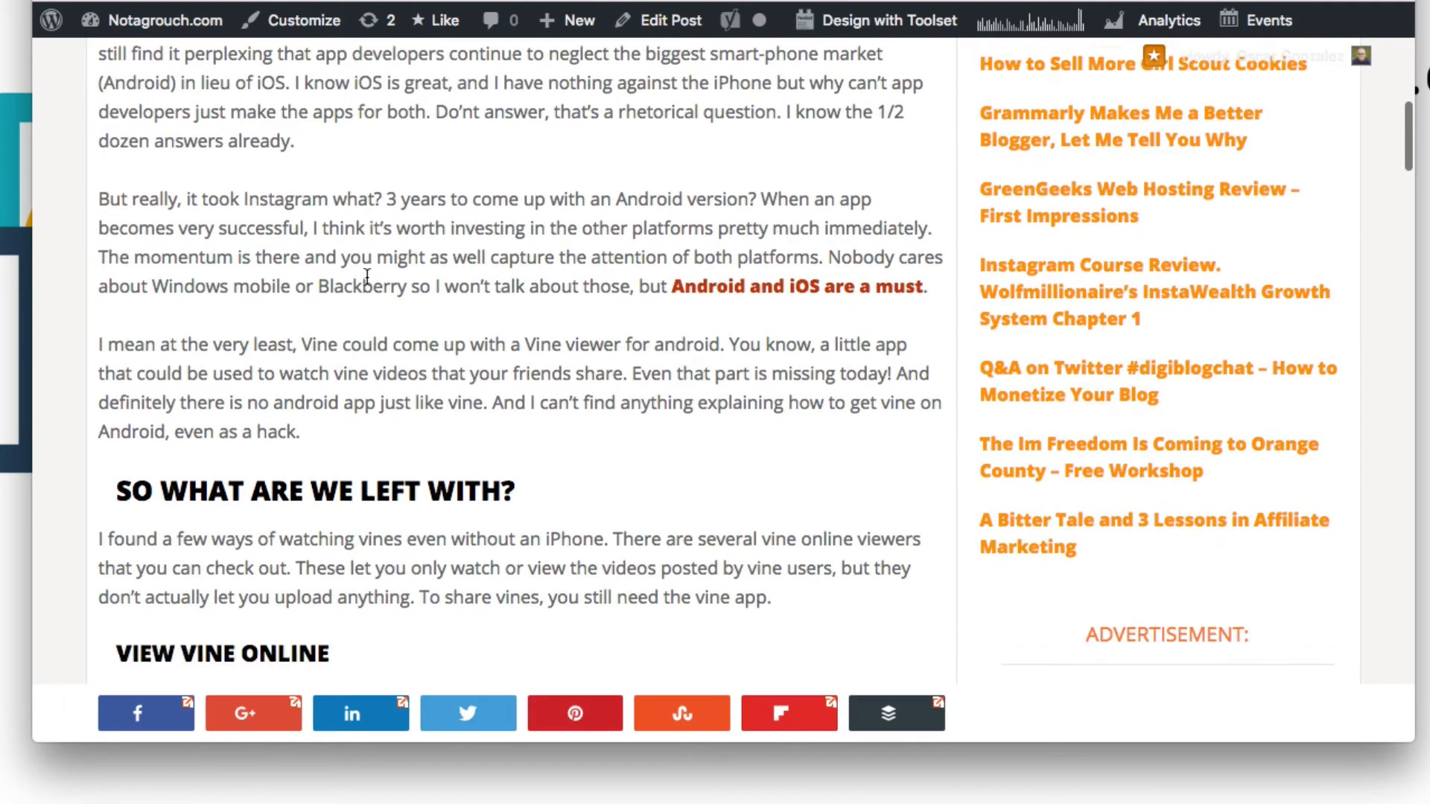
{"action": "scroll", "coordinate": [367, 277], "scroll_direction": "down", "scroll_amount": 3}
{"action": "left_click", "coordinate": [277, 166]}
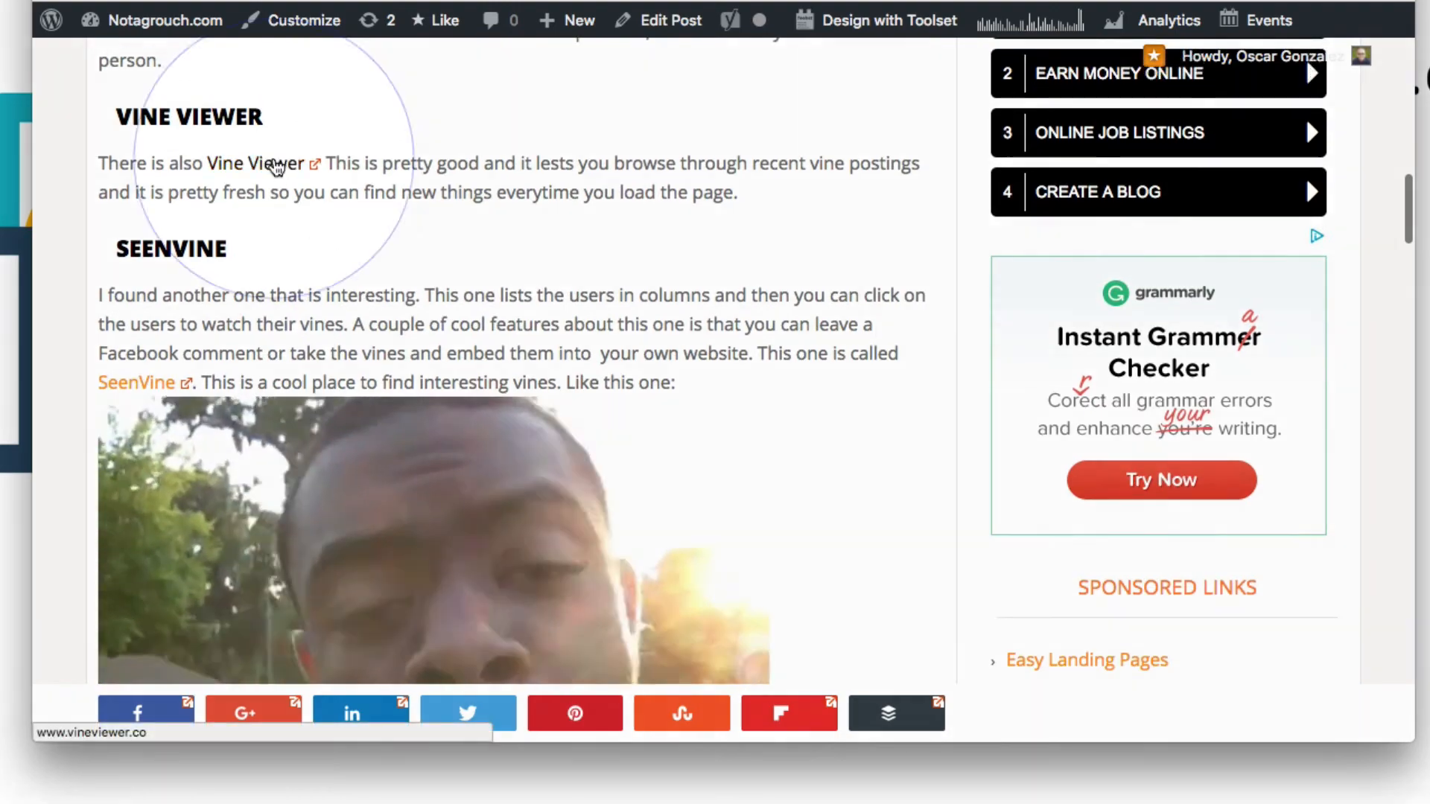
{"action": "scroll", "coordinate": [400, 287], "scroll_direction": "down", "scroll_amount": 2}
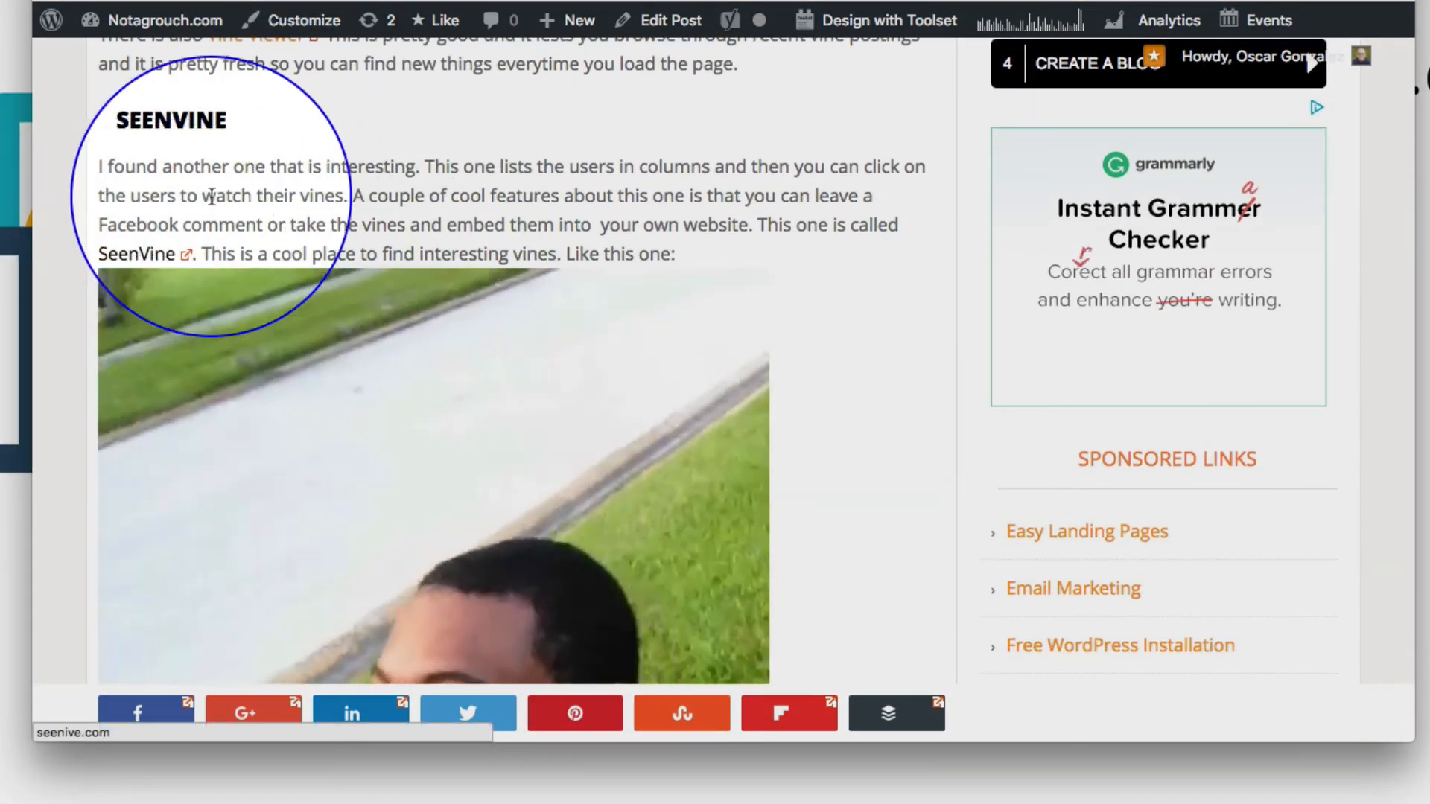
{"action": "left_click", "coordinate": [294, 1]}
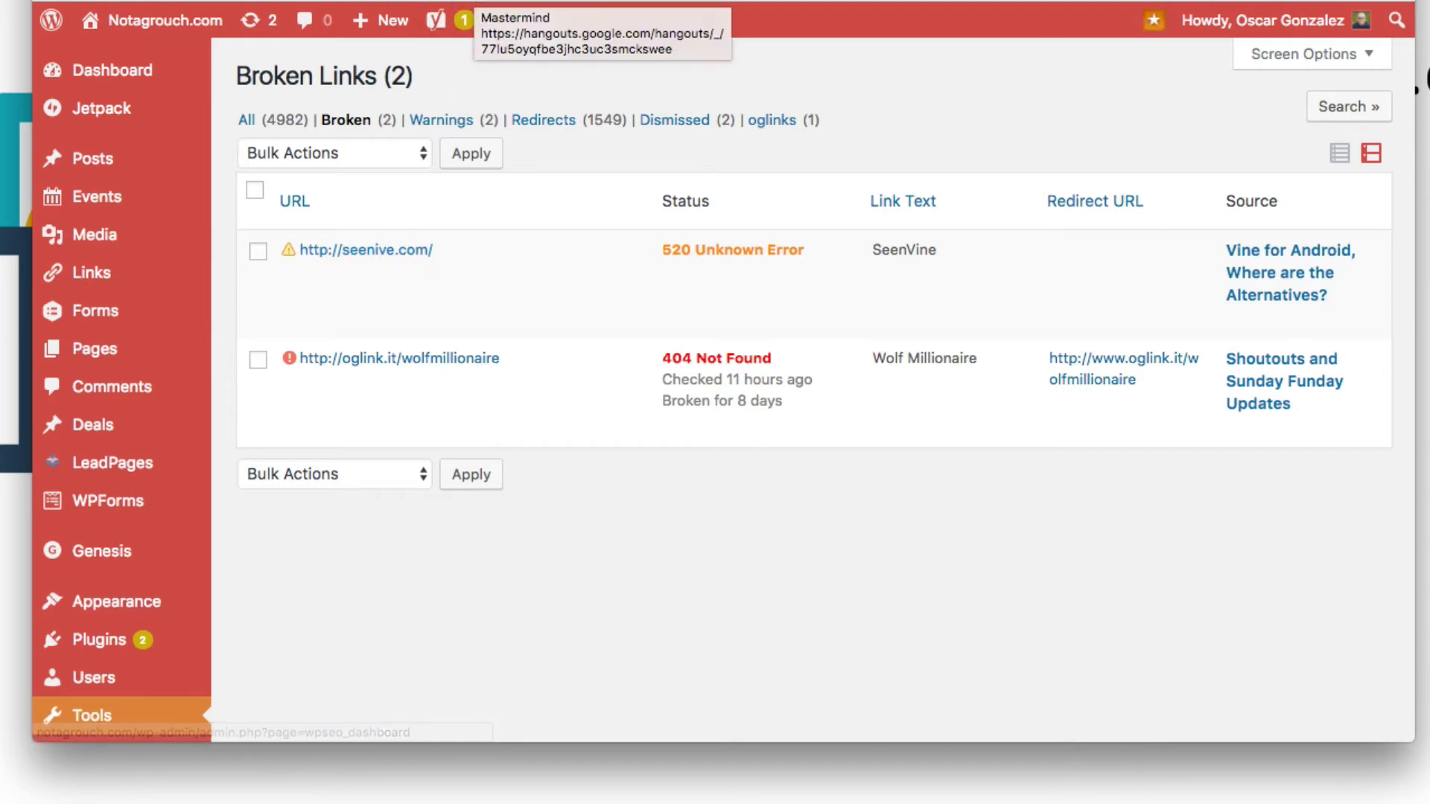
{"action": "left_click", "coordinate": [474, 0]}
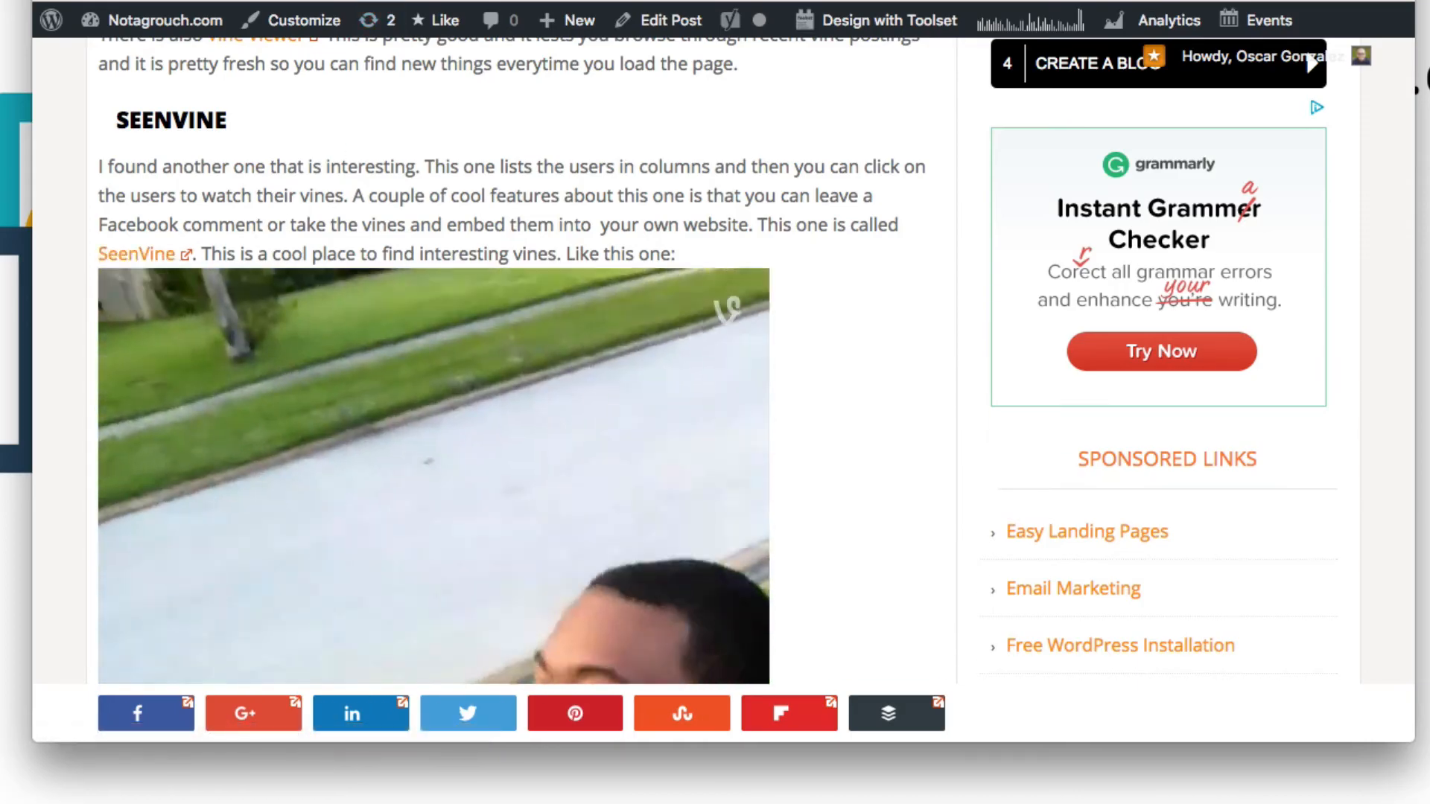
{"action": "left_click", "coordinate": [395, 1]}
{"action": "key", "text": "super+t"}
{"action": "type", "text": "seen"}
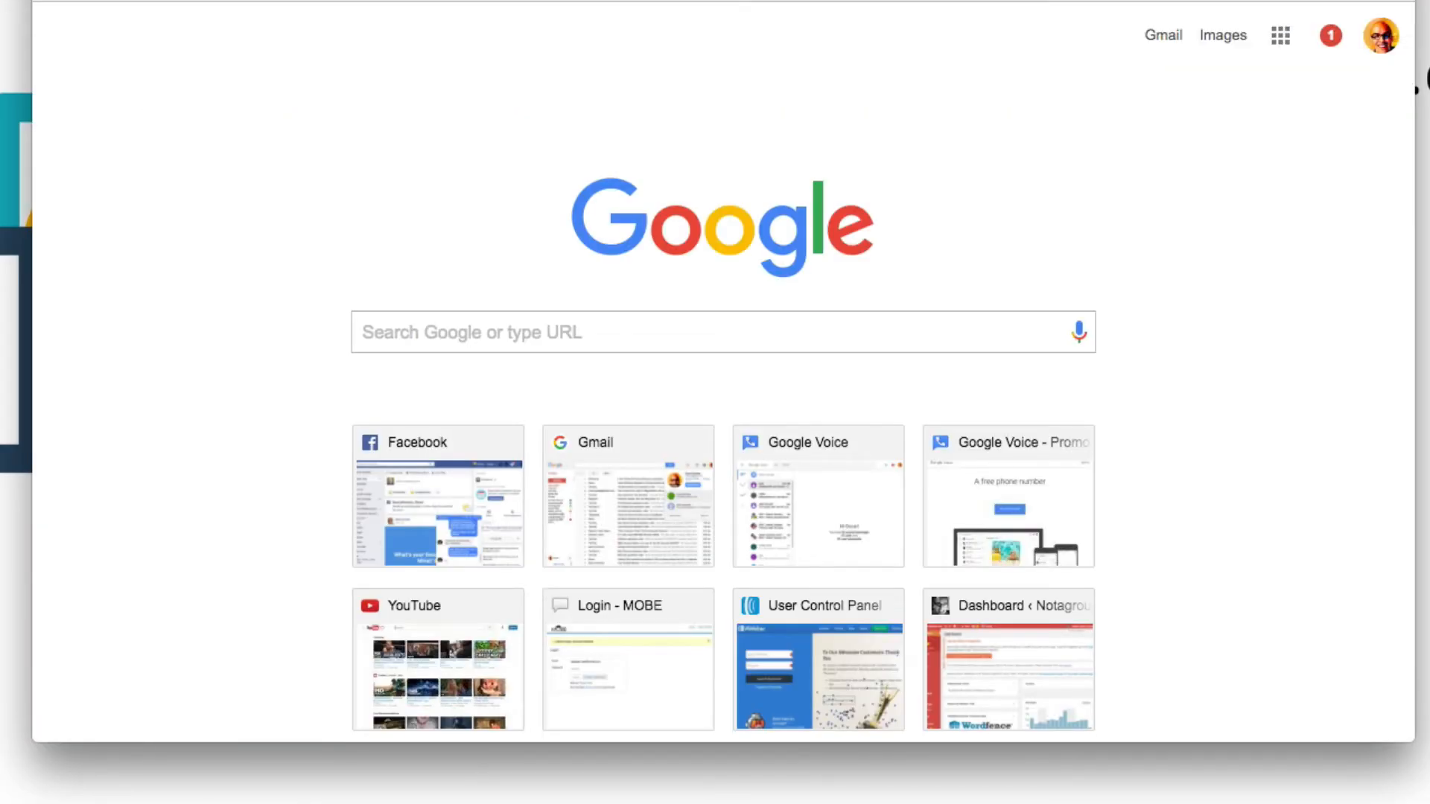
{"action": "key", "text": "Return"}
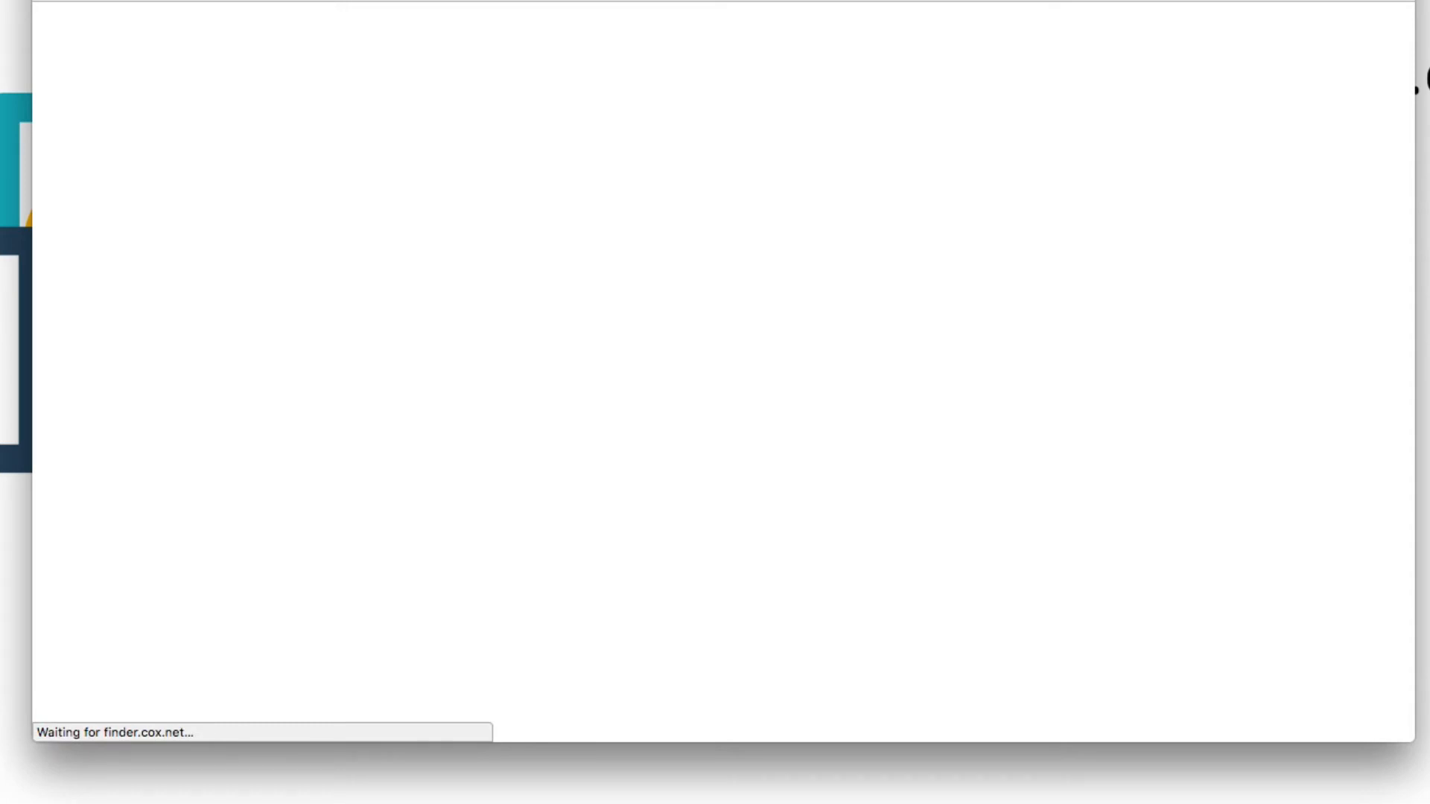
{"action": "key", "text": "super+w"}
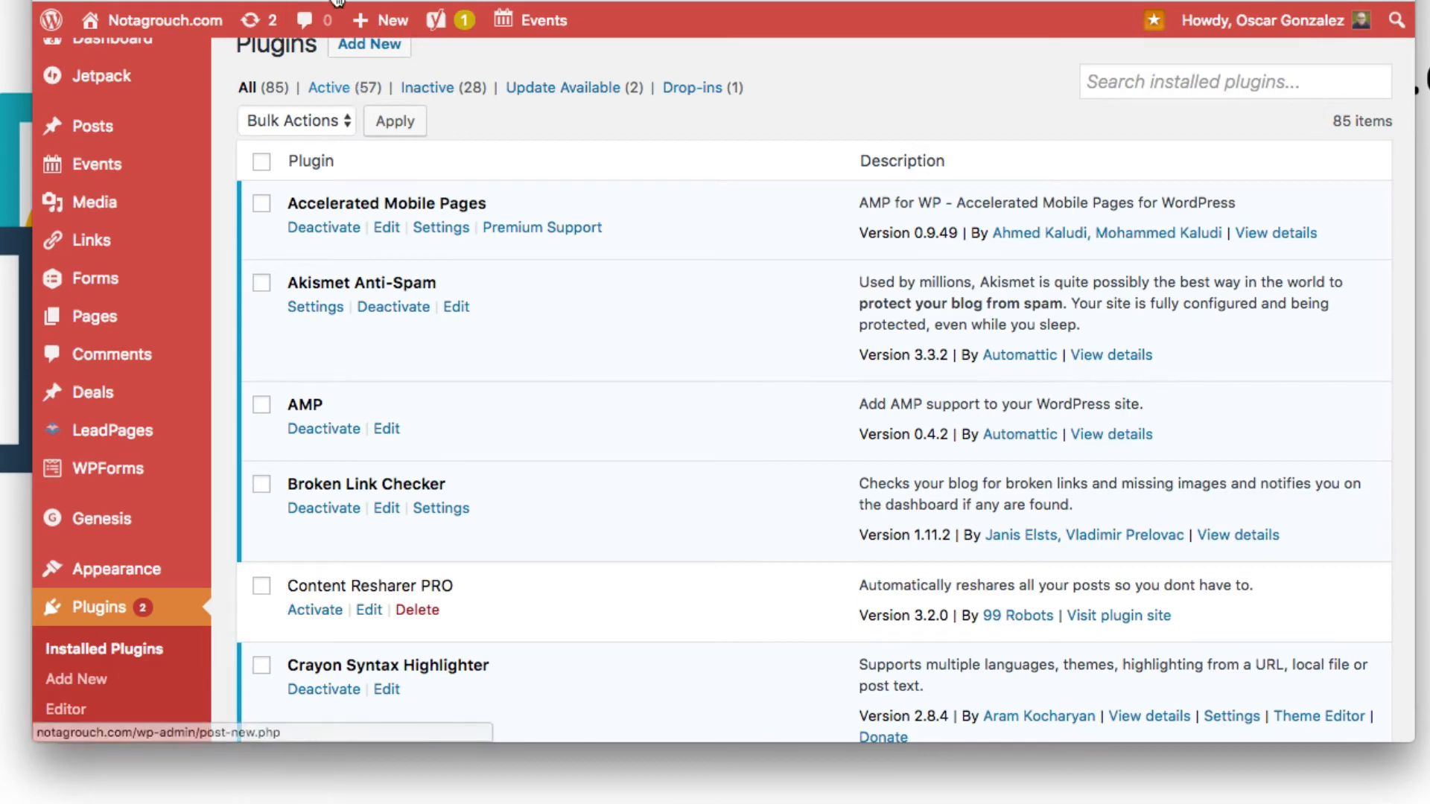
Step: Open the broken seenive.com link, retry the live version and read the Error 520 details
{"action": "left_click", "coordinate": [335, 0]}
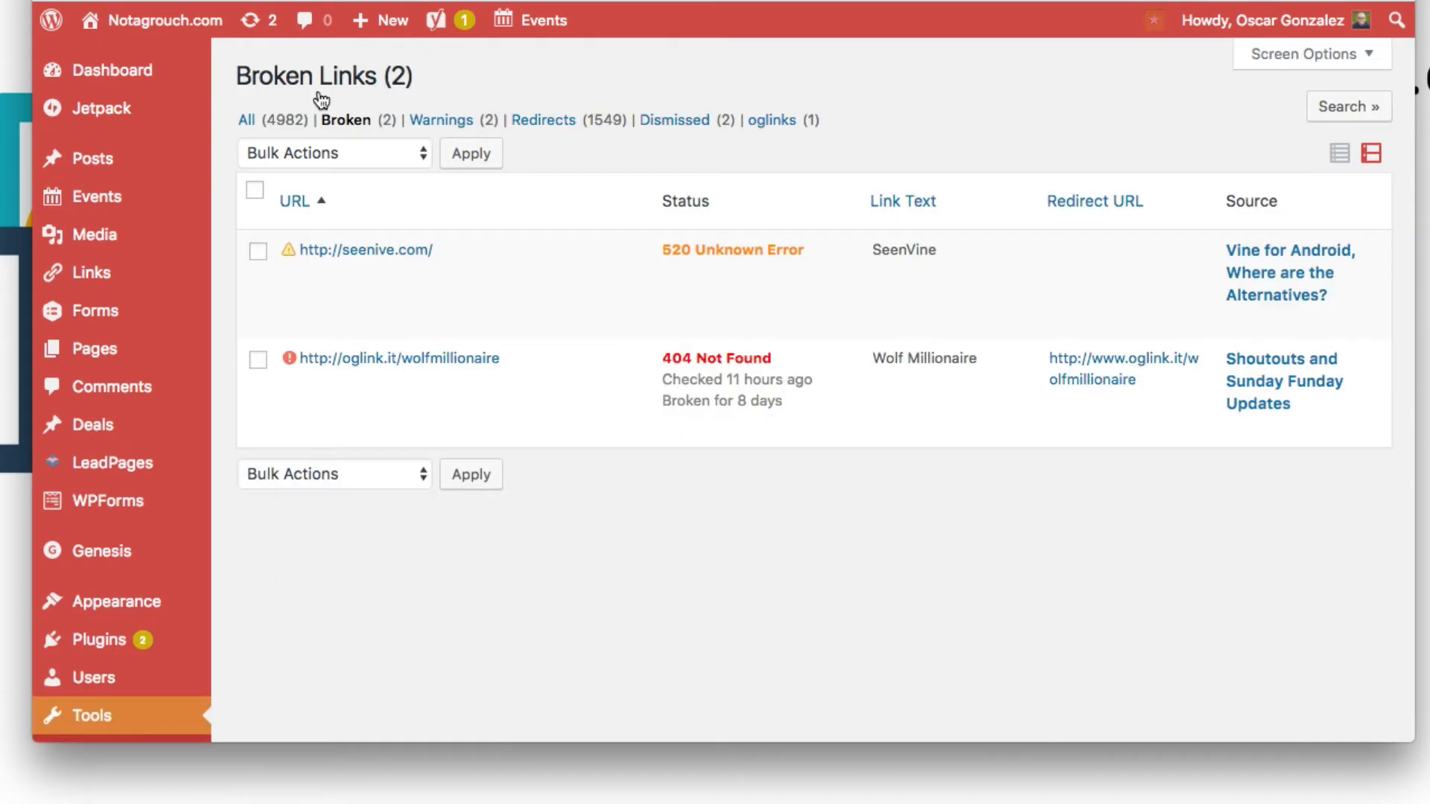
{"action": "left_click", "coordinate": [403, 260]}
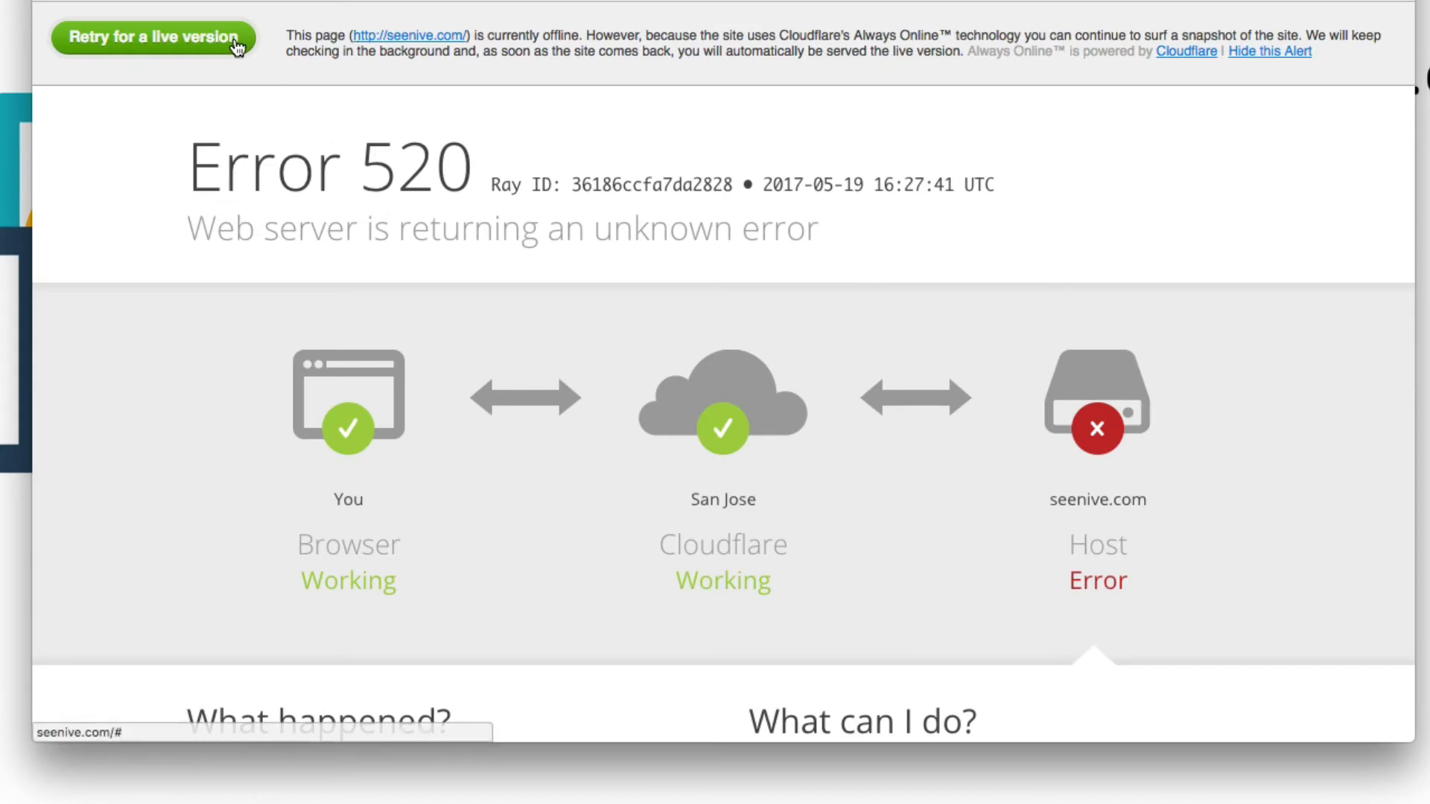
{"action": "left_click", "coordinate": [227, 50]}
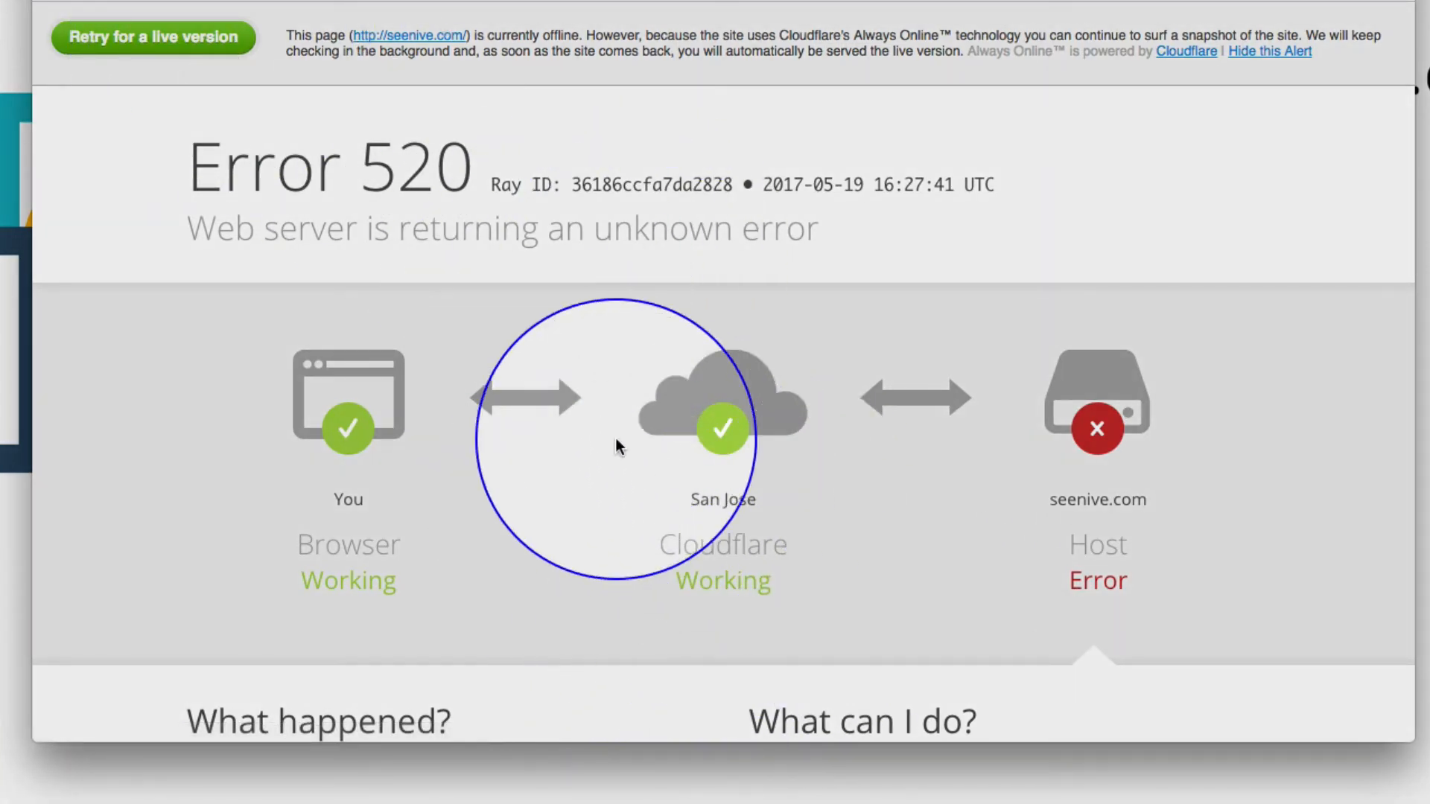
{"action": "left_click", "coordinate": [198, 37]}
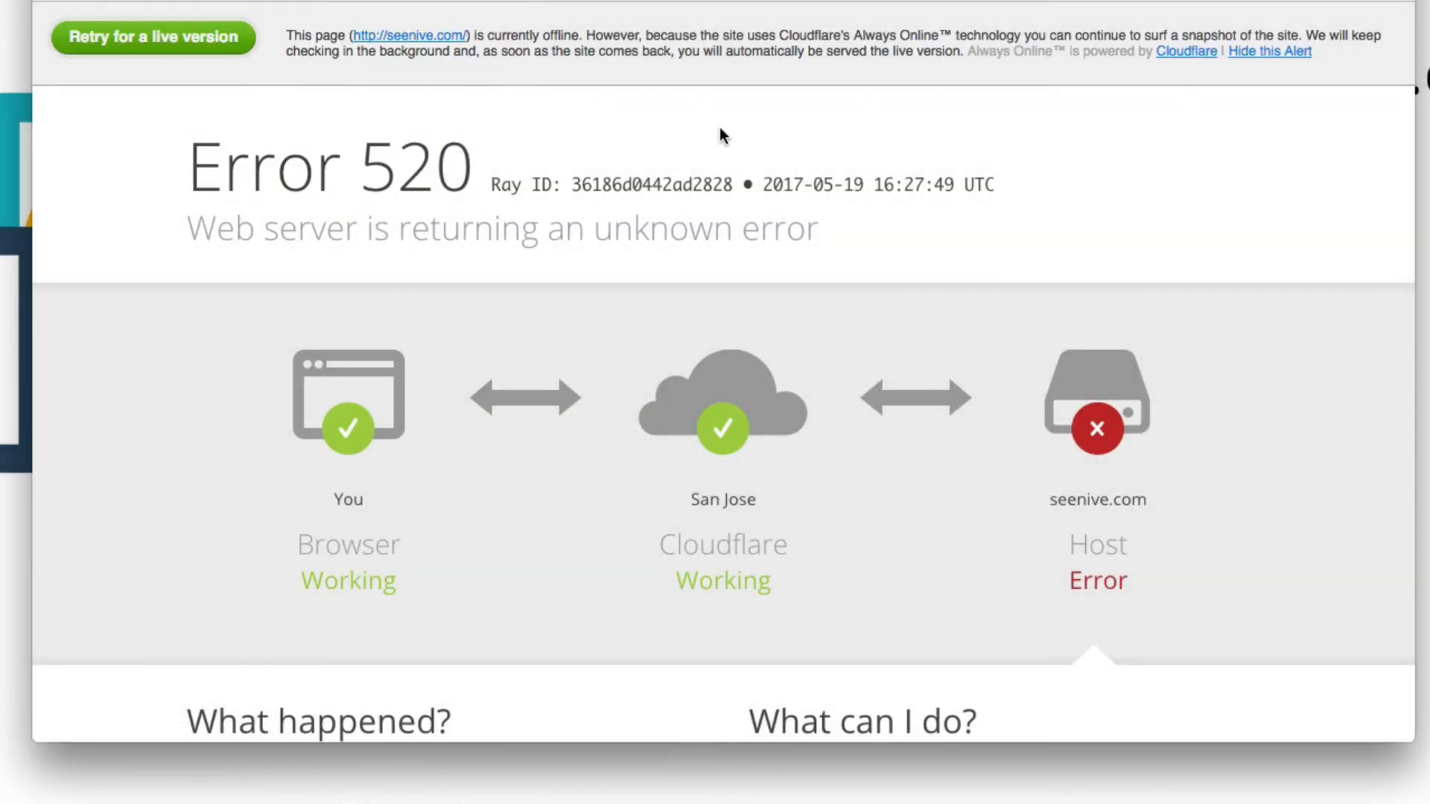
{"action": "scroll", "coordinate": [916, 328], "scroll_direction": "down", "scroll_amount": 6}
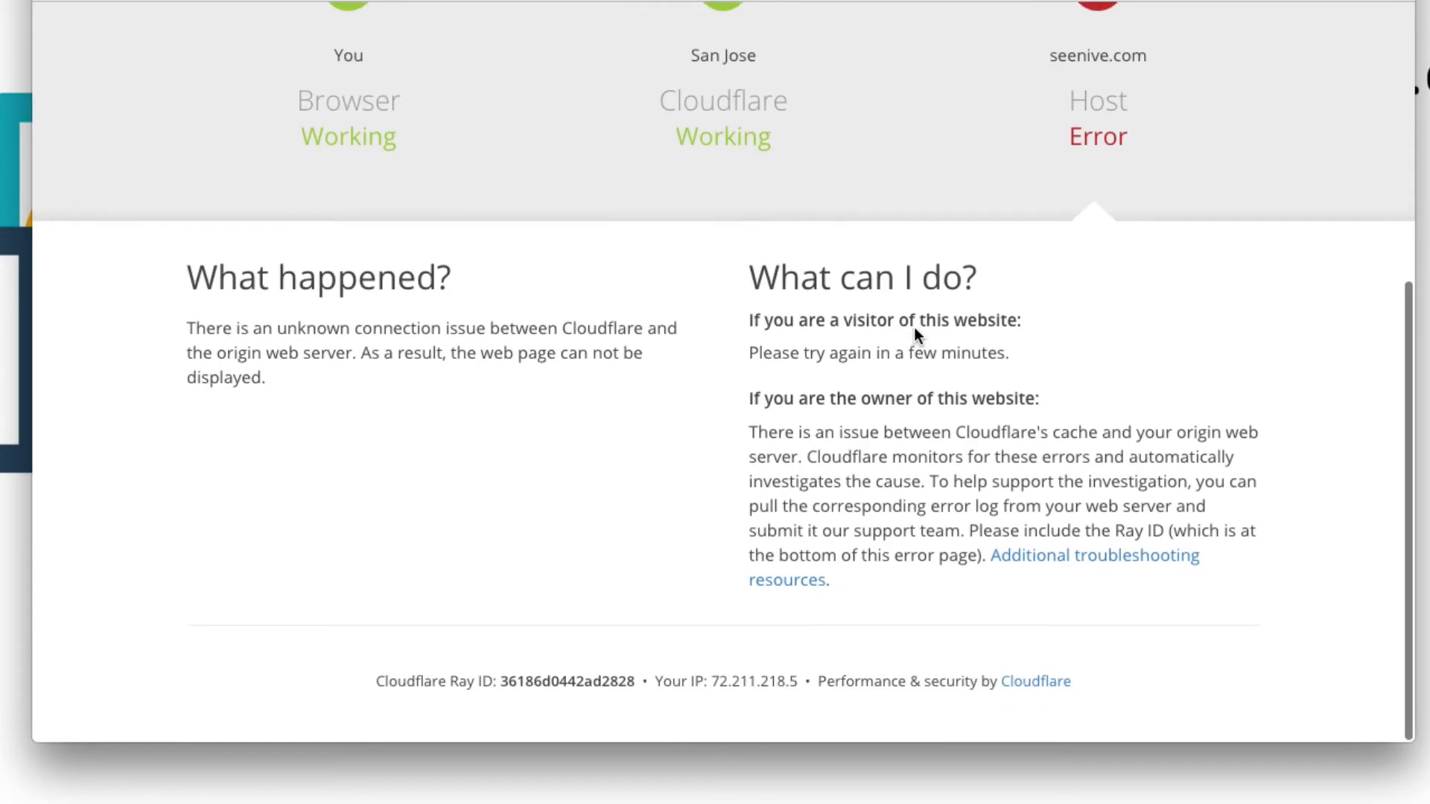
{"action": "key", "text": "super+w"}
Step: Unlink the broken seenive.com link from its source post
{"action": "mouse_move", "coordinate": [364, 294]}
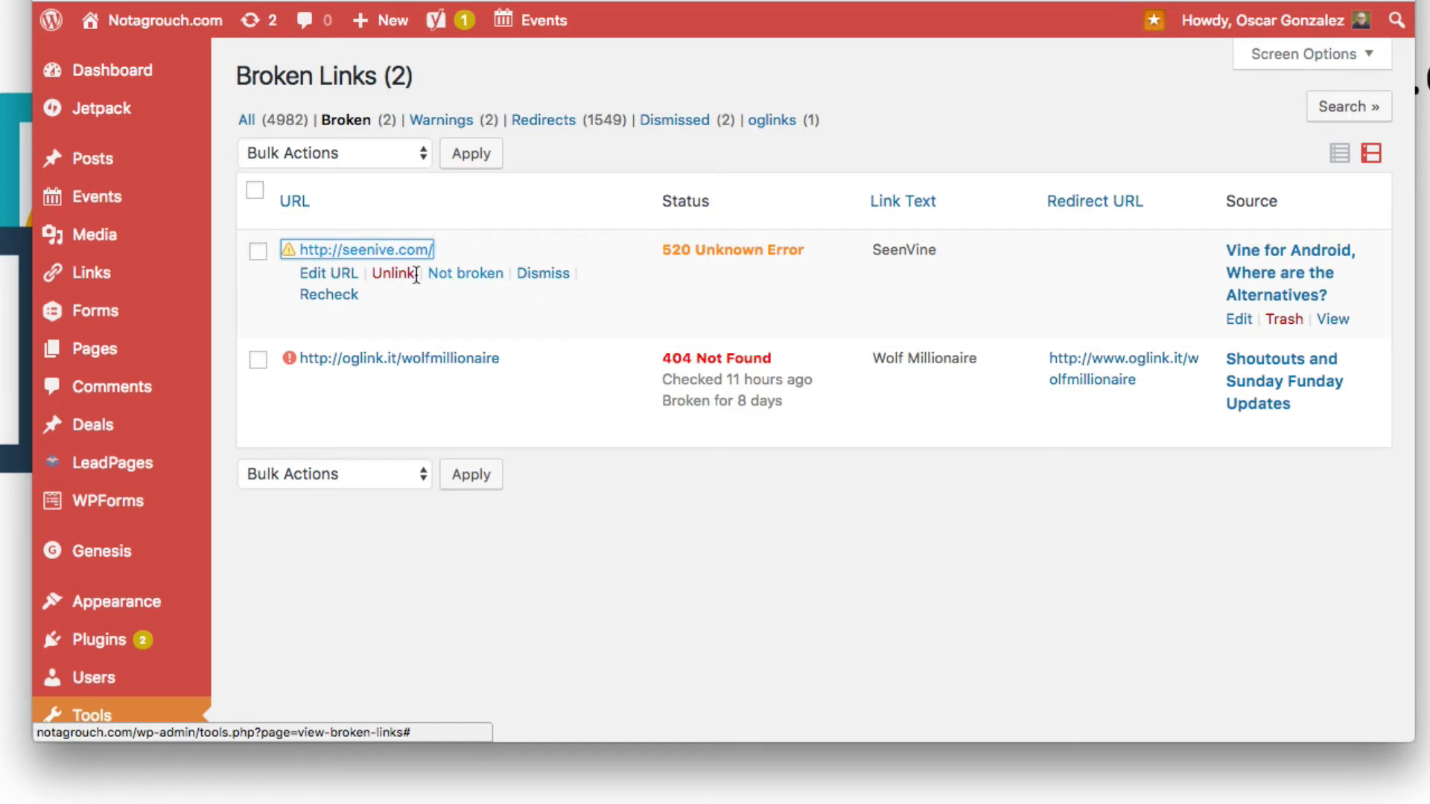
{"action": "left_click", "coordinate": [580, 296]}
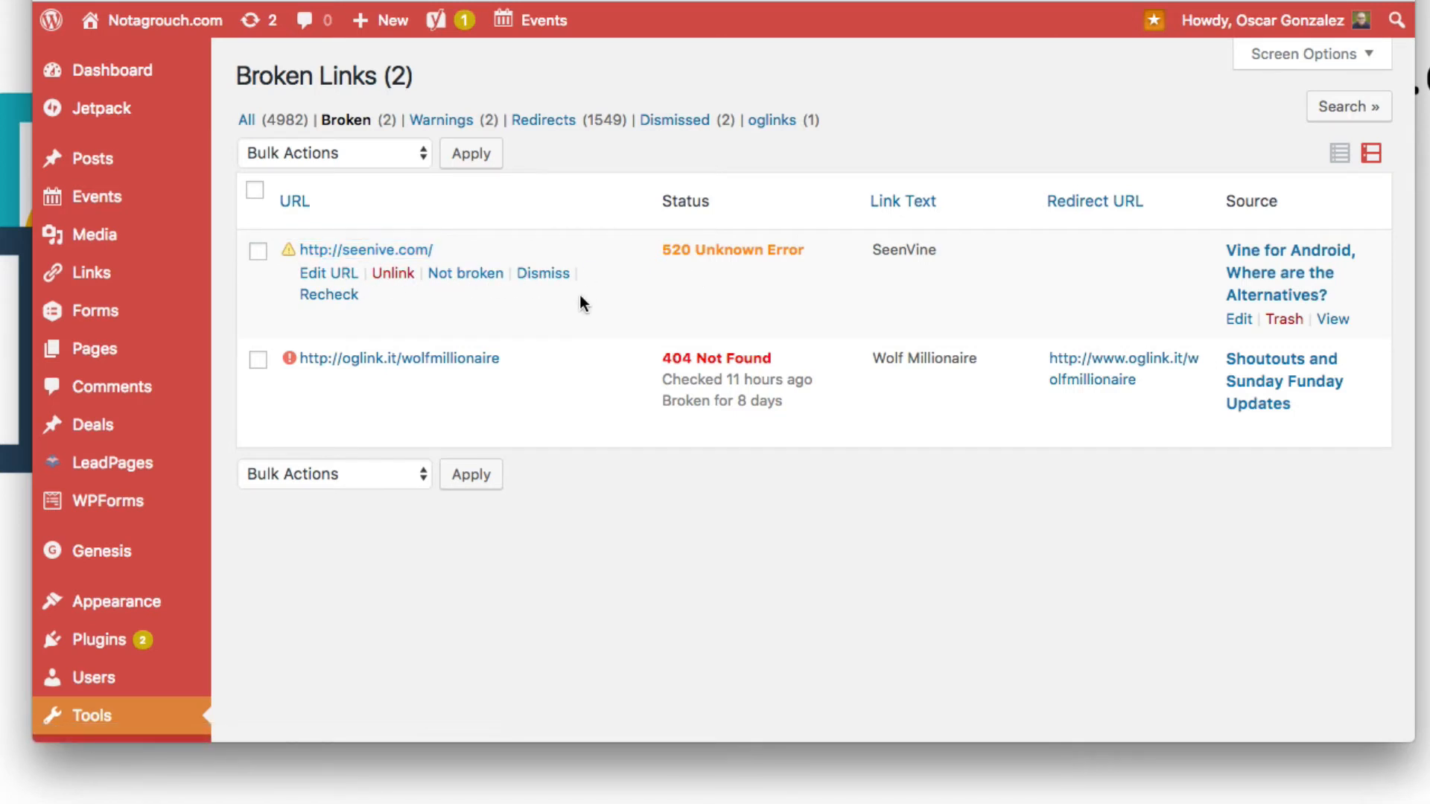
{"action": "left_click", "coordinate": [257, 253]}
{"action": "left_click", "coordinate": [278, 159]}
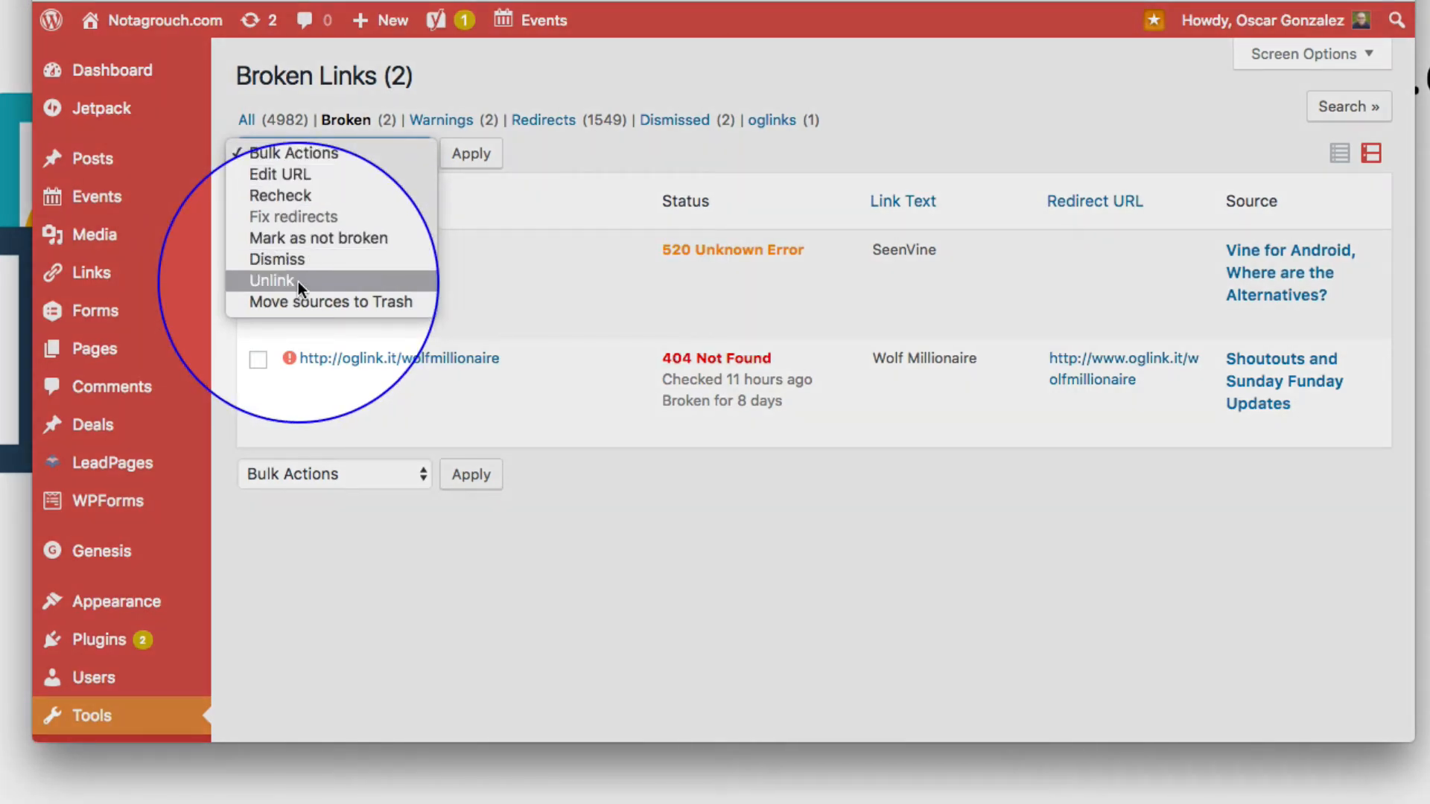
{"action": "left_click", "coordinate": [298, 280]}
{"action": "mouse_move", "coordinate": [367, 249]}
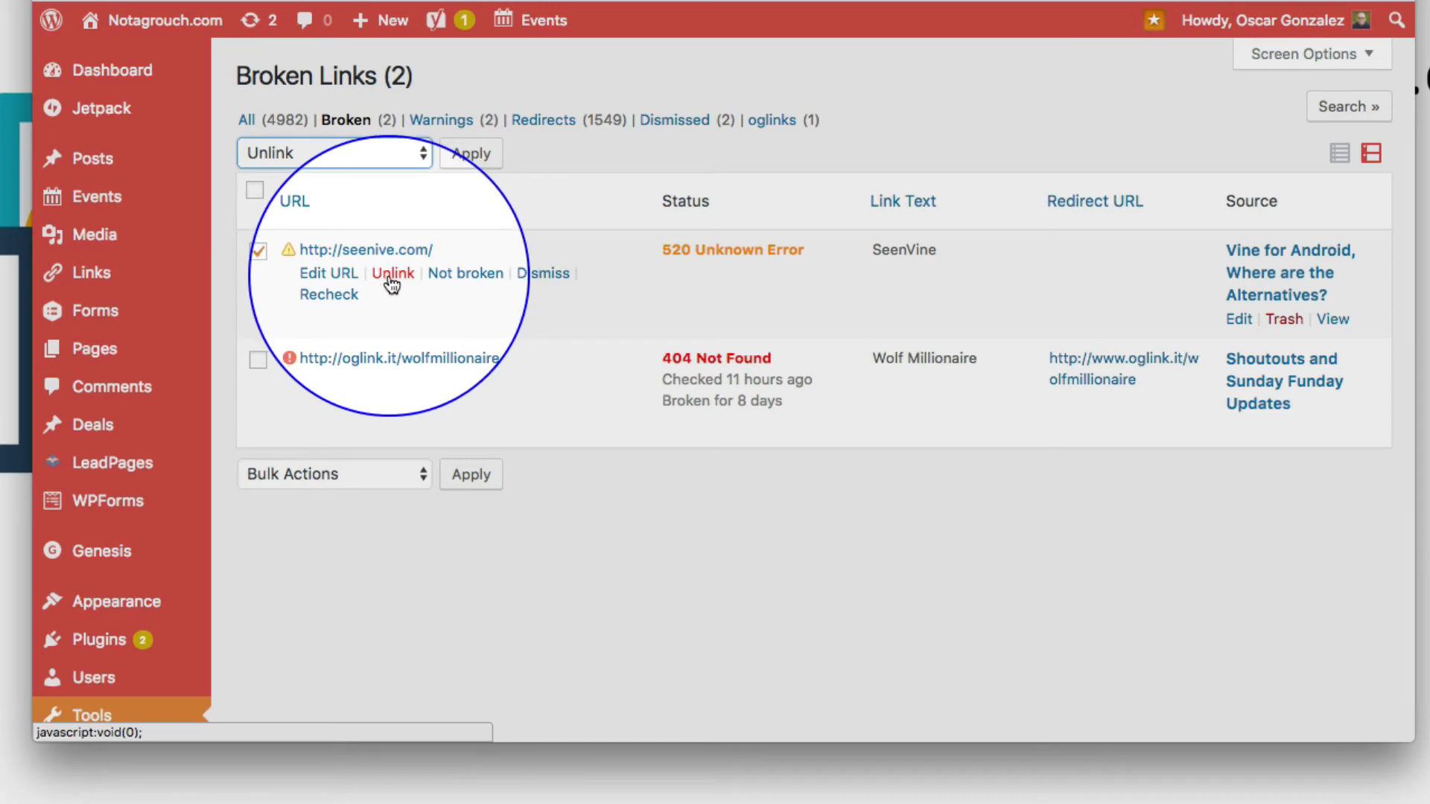
{"action": "left_click", "coordinate": [393, 274]}
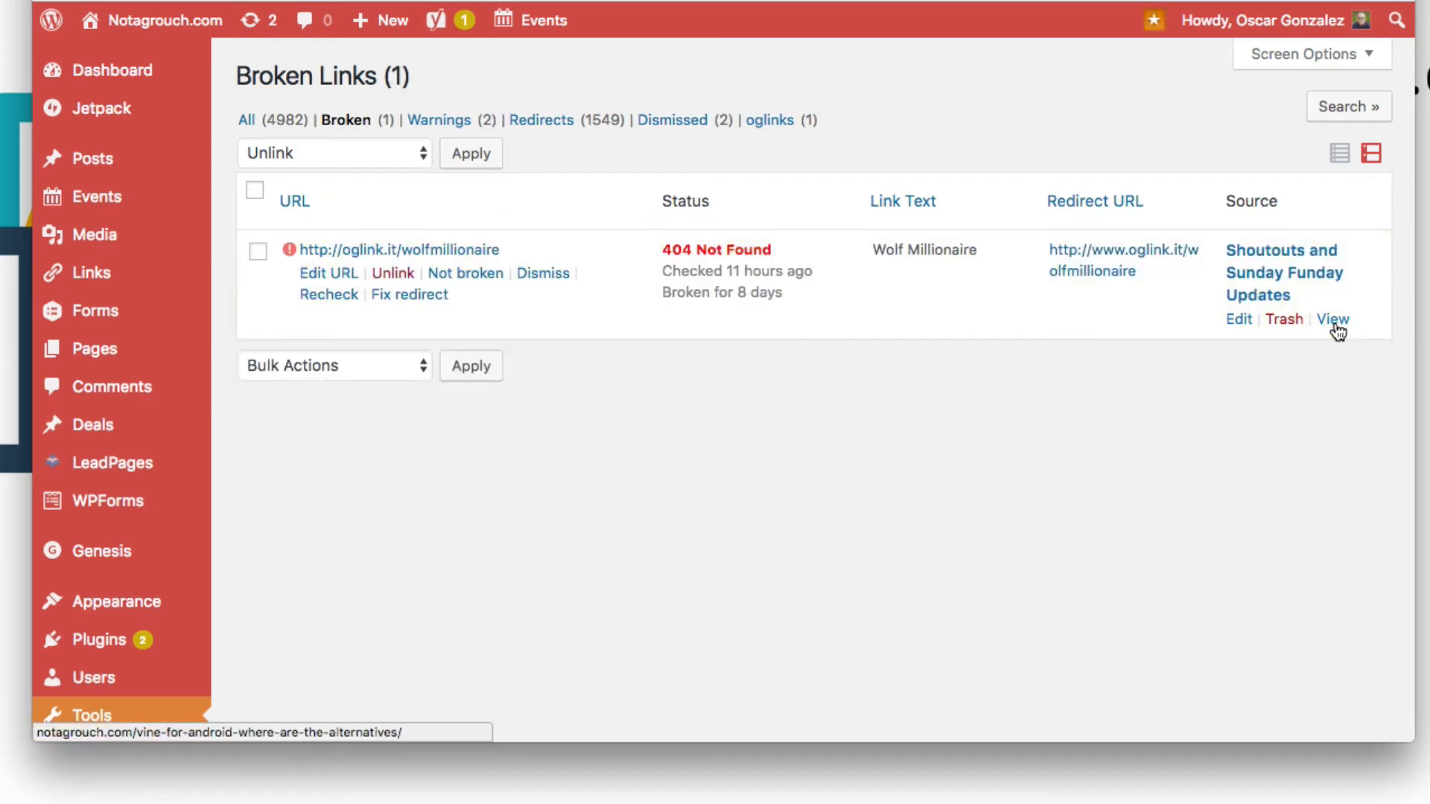
Step: View the Vine for Android post to check the SeenVine text after unlinking
{"action": "key", "text": "super+t"}
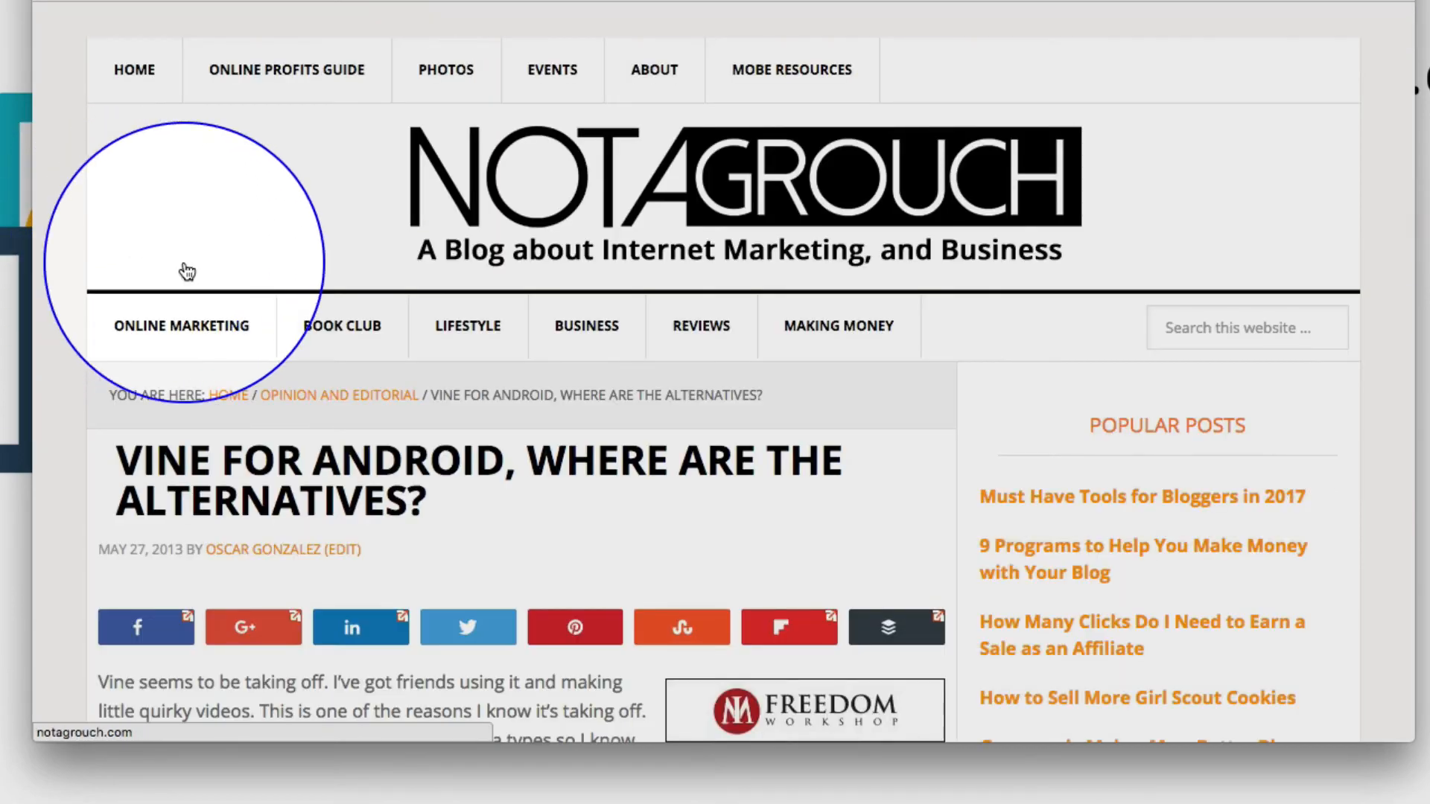
{"action": "scroll", "coordinate": [220, 477], "scroll_direction": "down", "scroll_amount": 15}
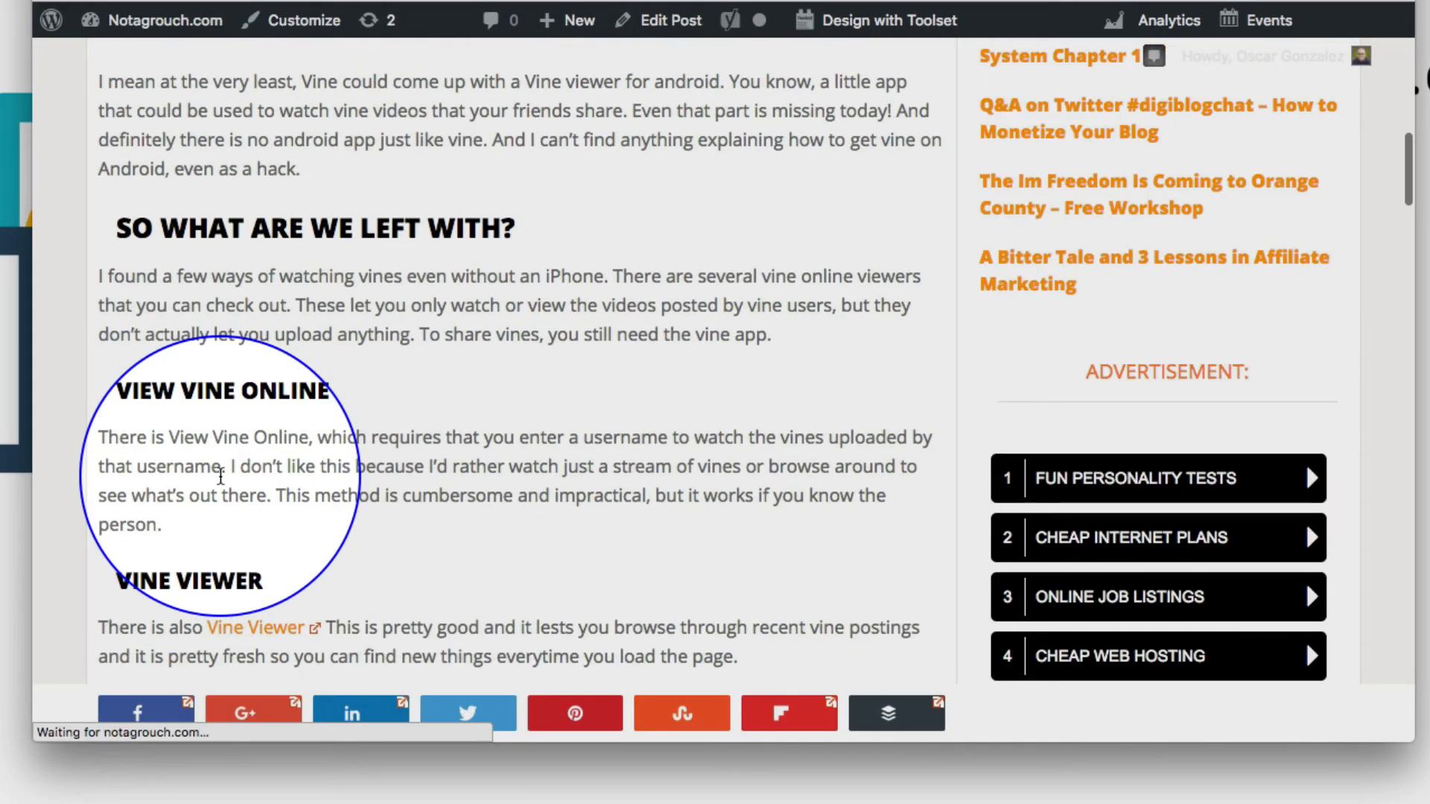
{"action": "scroll", "coordinate": [221, 477], "scroll_direction": "down", "scroll_amount": 10}
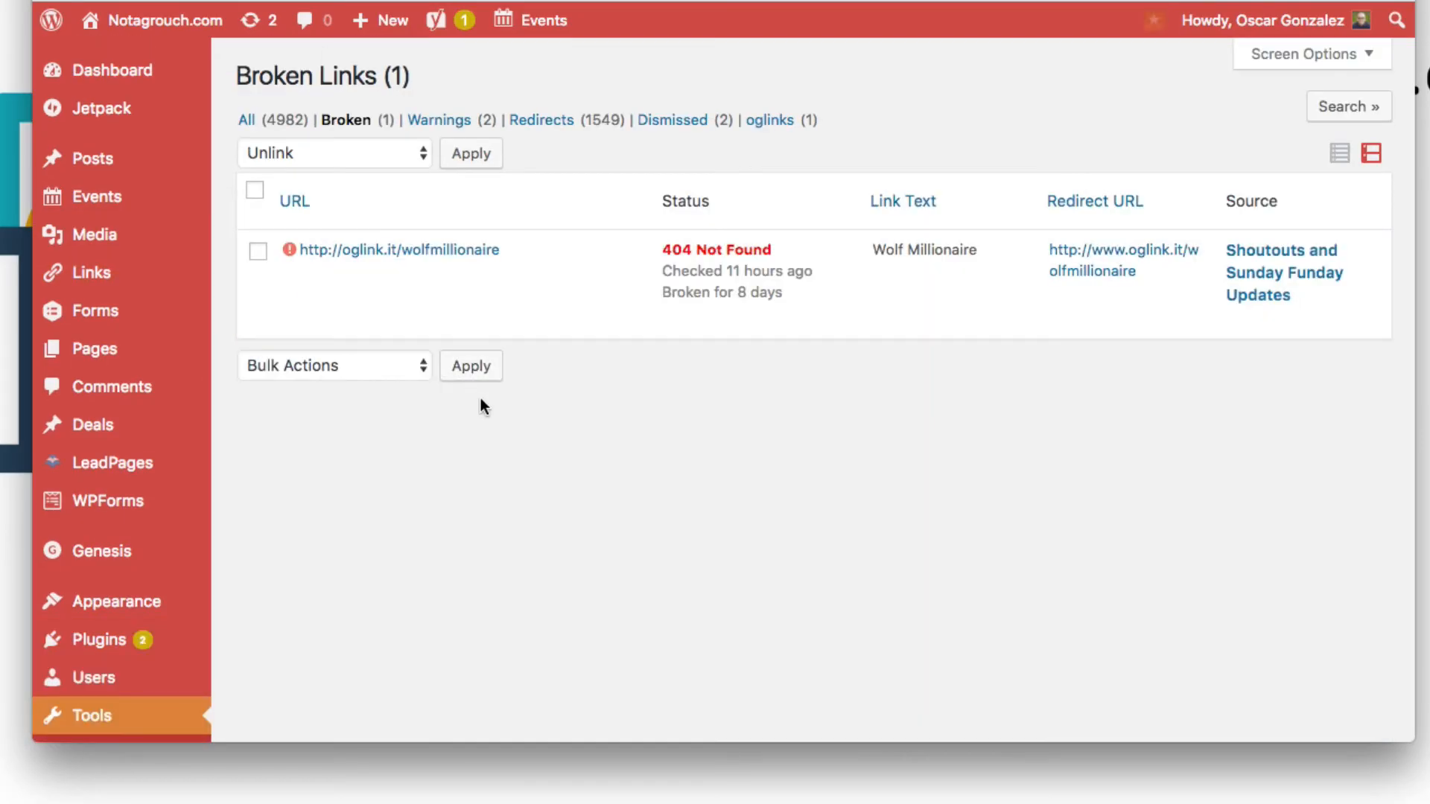
{"action": "mouse_move", "coordinate": [510, 254]}
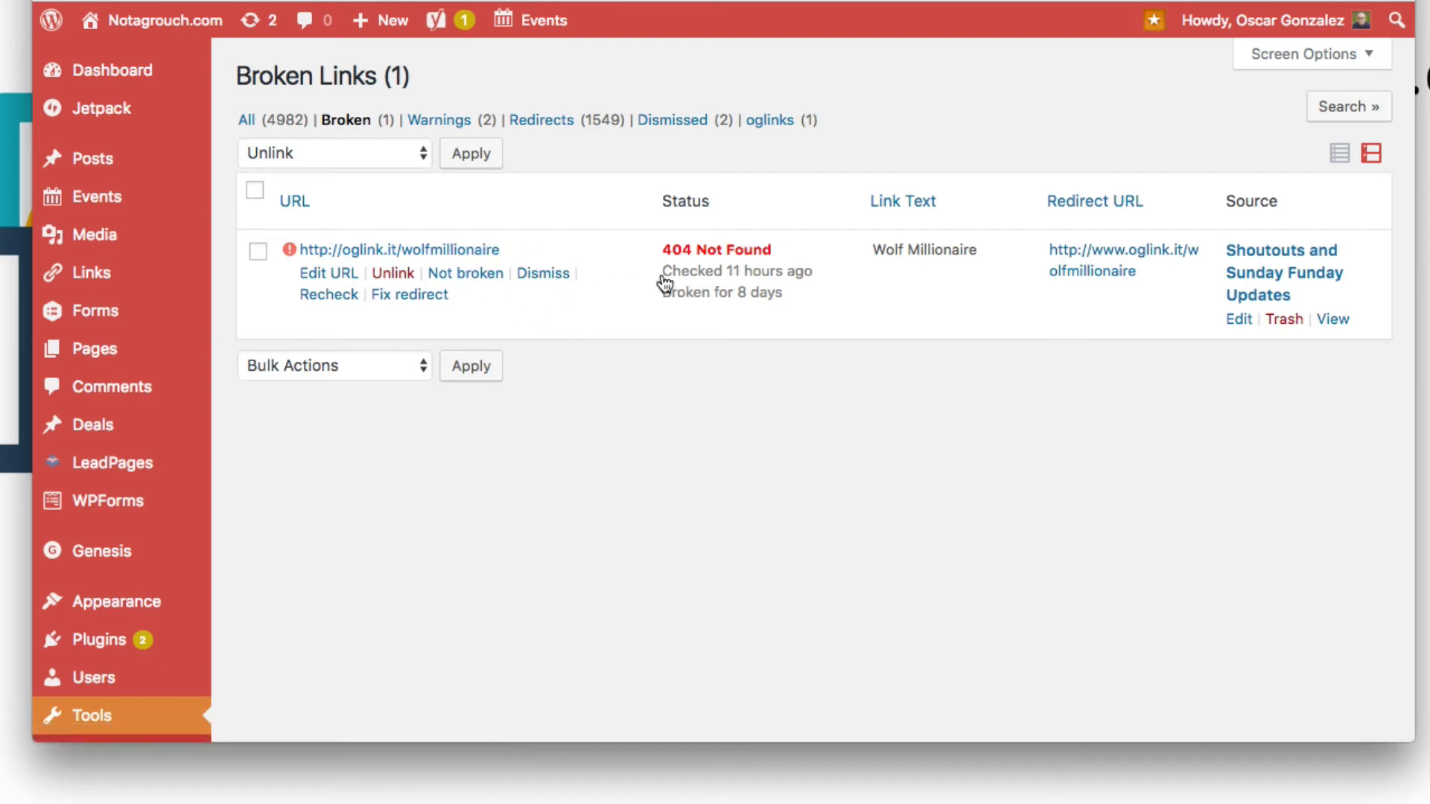
{"action": "left_click", "coordinate": [337, 297]}
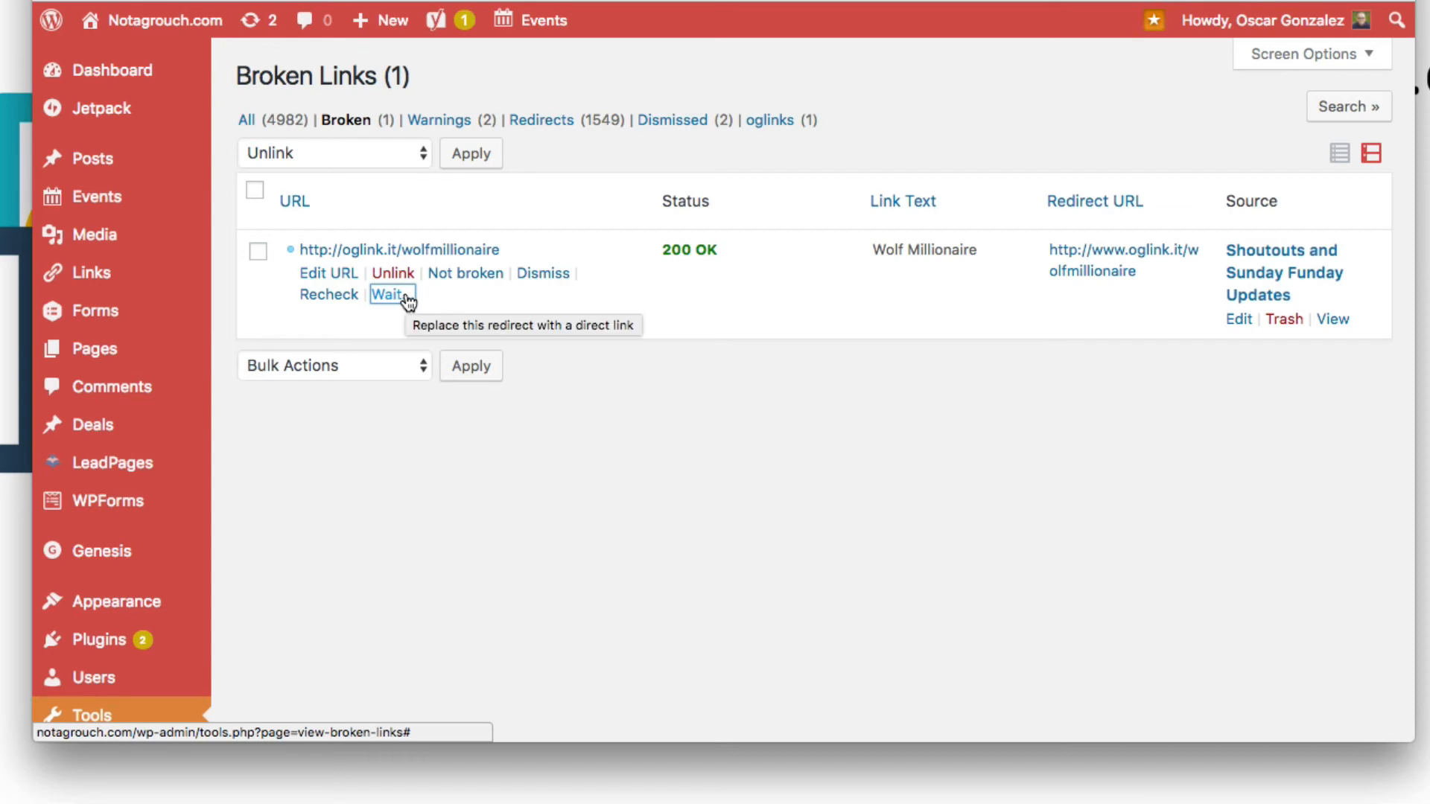
{"action": "left_click", "coordinate": [343, 280]}
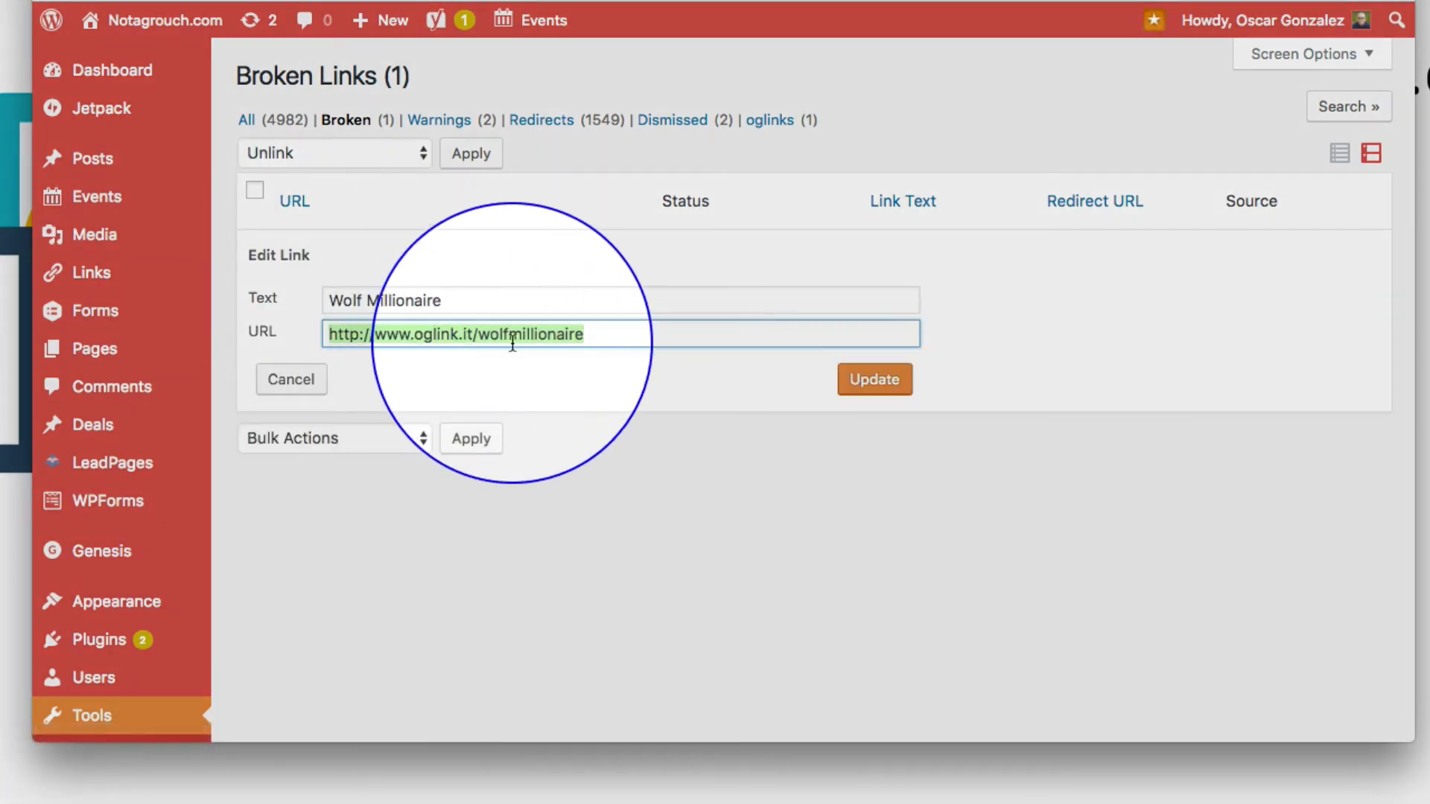
{"action": "left_click", "coordinate": [480, 339]}
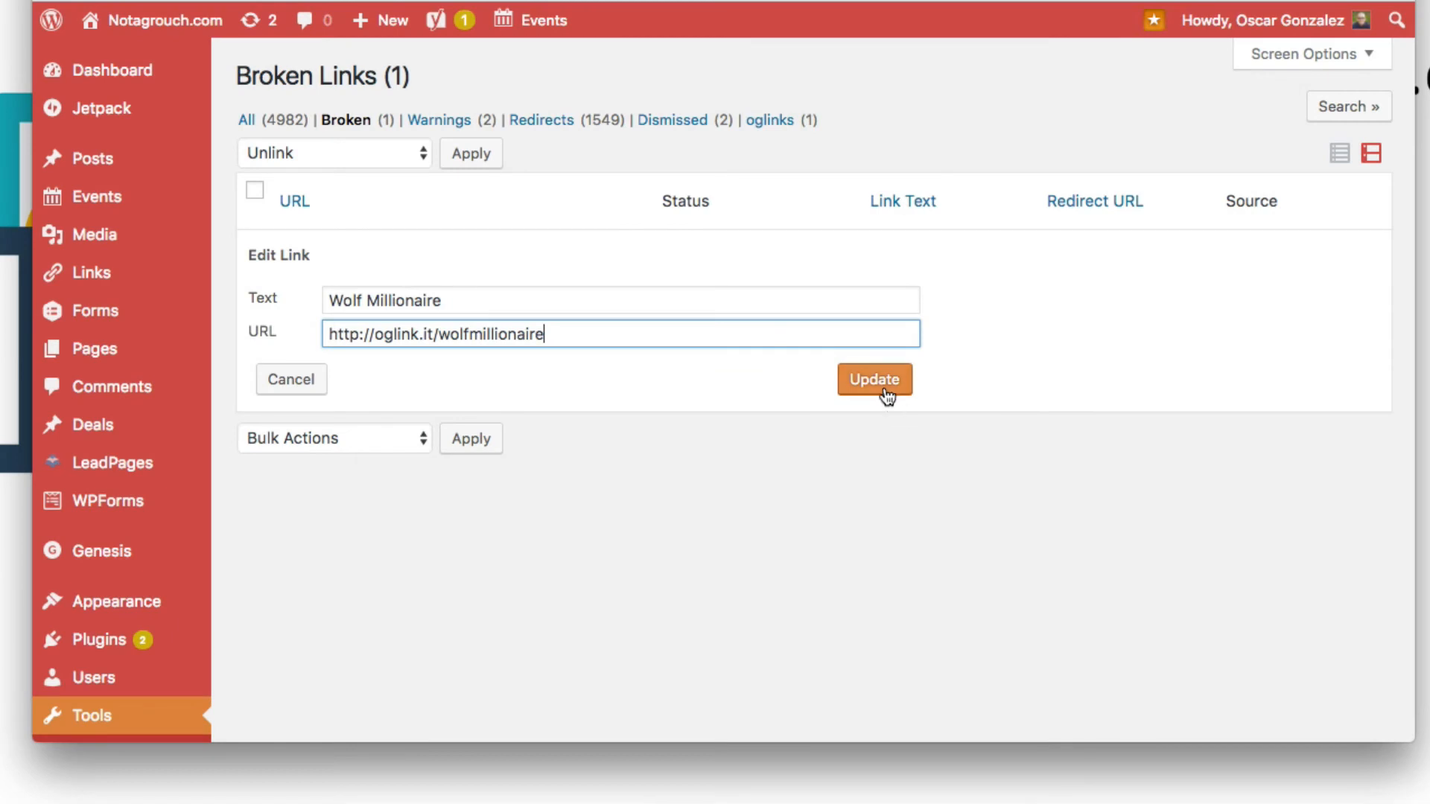
{"action": "left_click", "coordinate": [884, 389]}
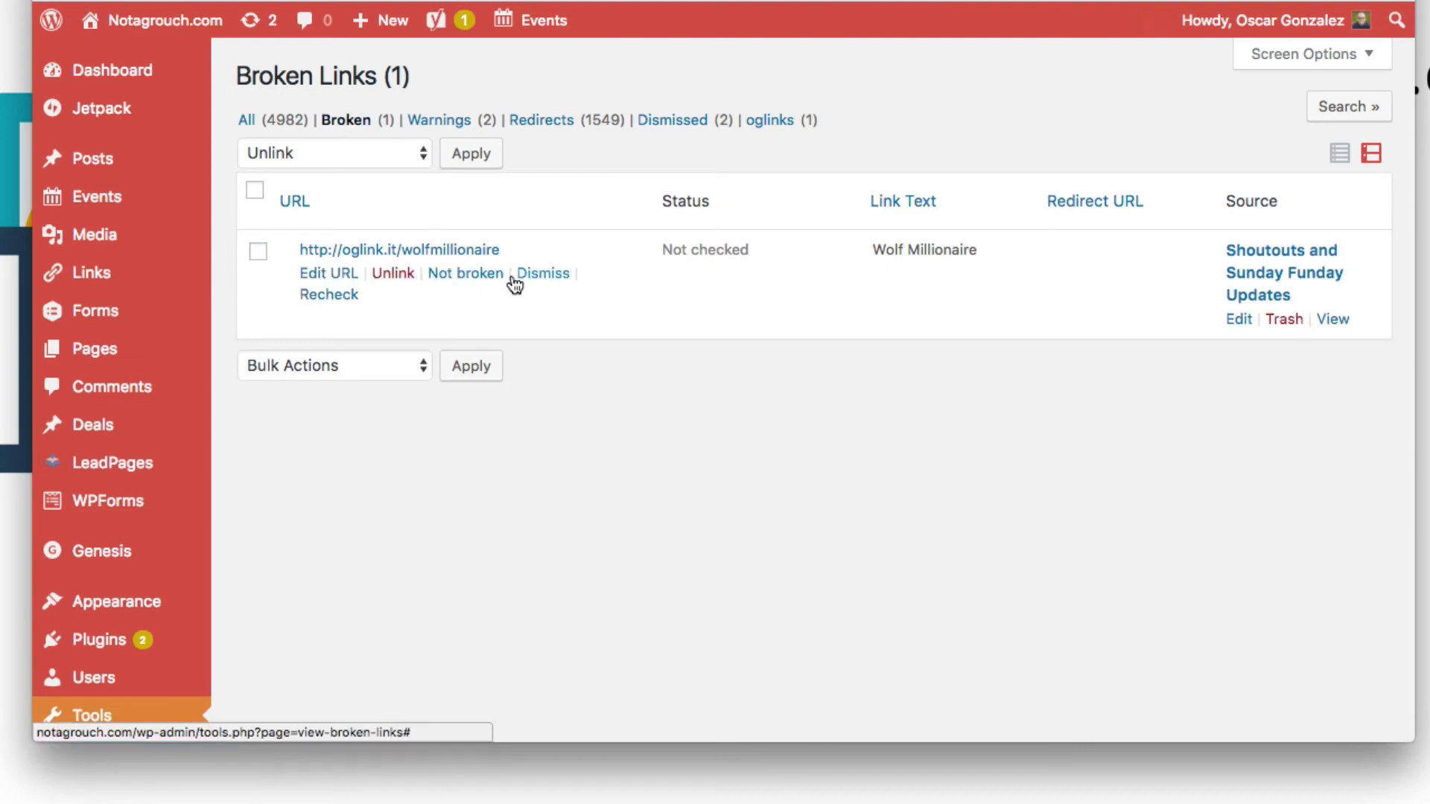
Step: Recheck the updated Wolf Millionaire link and reload the Broken links list
{"action": "left_click", "coordinate": [335, 295]}
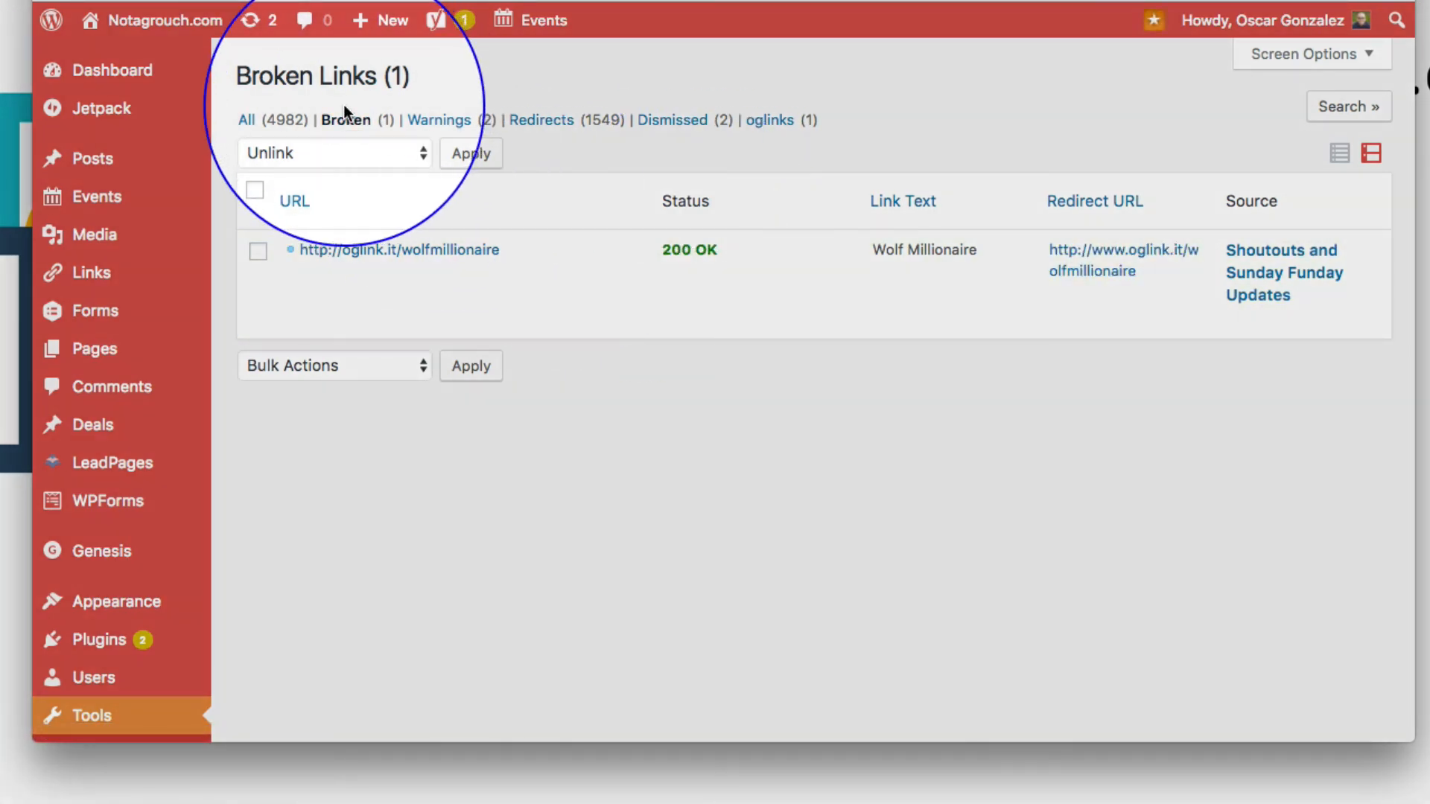
{"action": "left_click", "coordinate": [347, 127]}
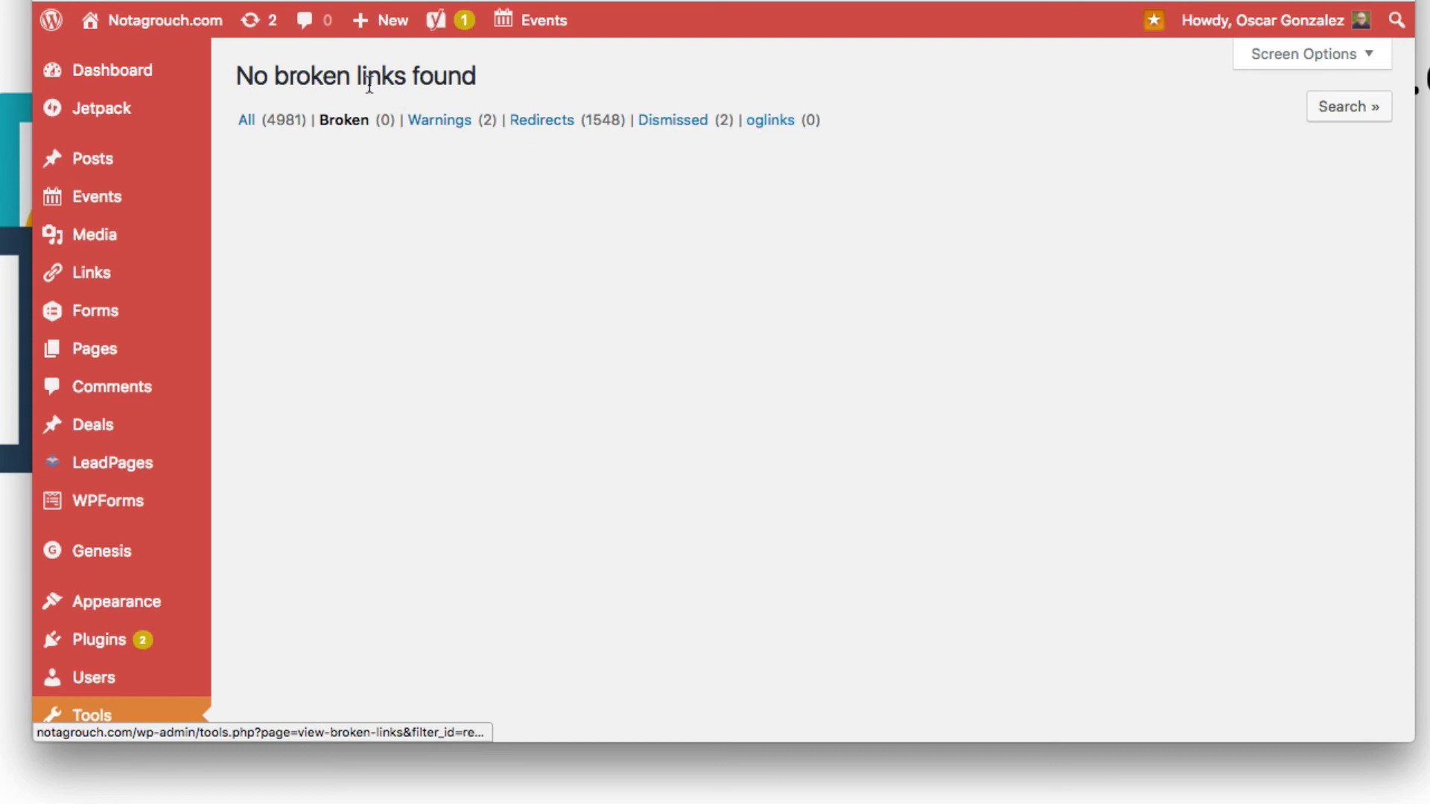
{"action": "scroll", "coordinate": [345, 334], "scroll_direction": "down", "scroll_amount": 3}
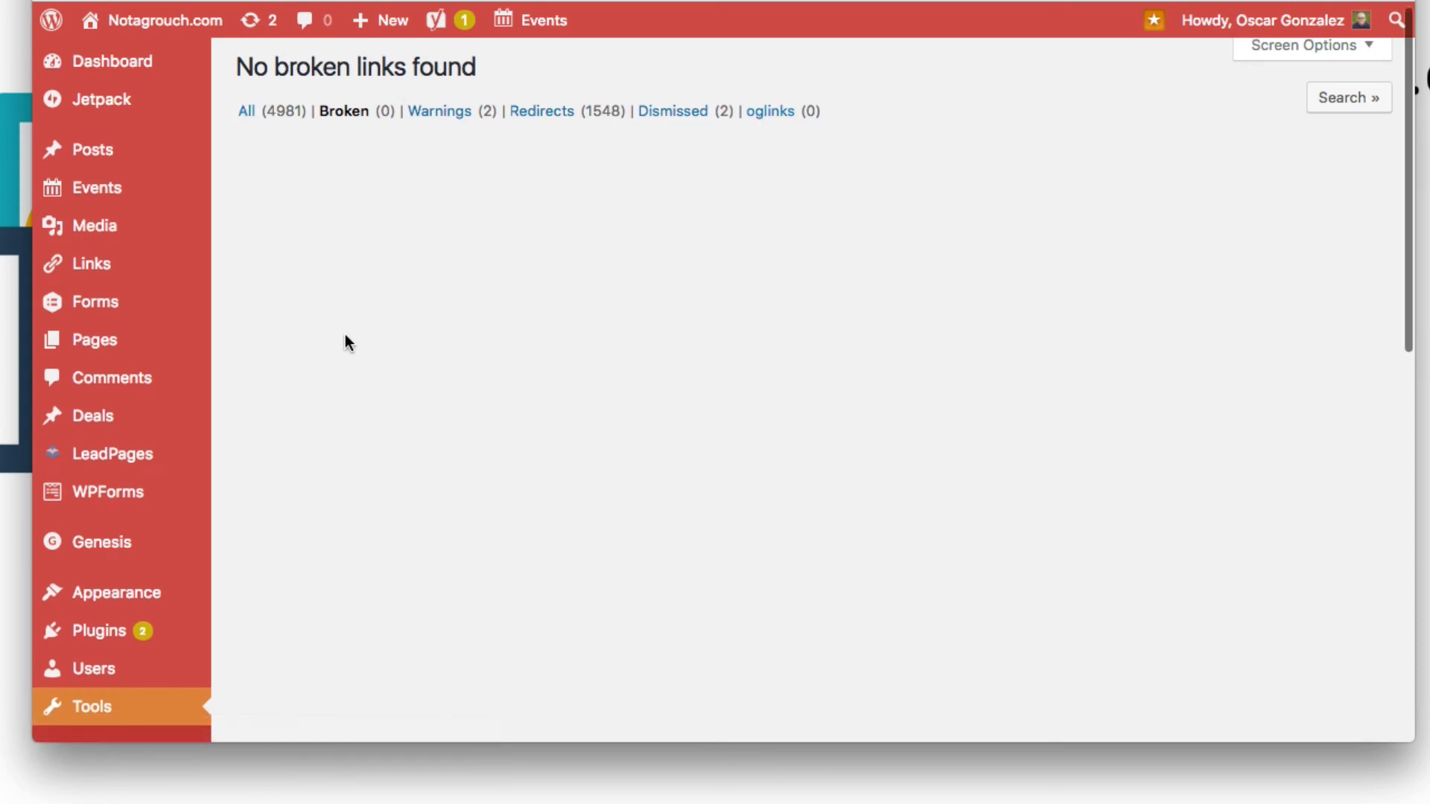
{"action": "scroll", "coordinate": [345, 334], "scroll_direction": "up", "scroll_amount": 3}
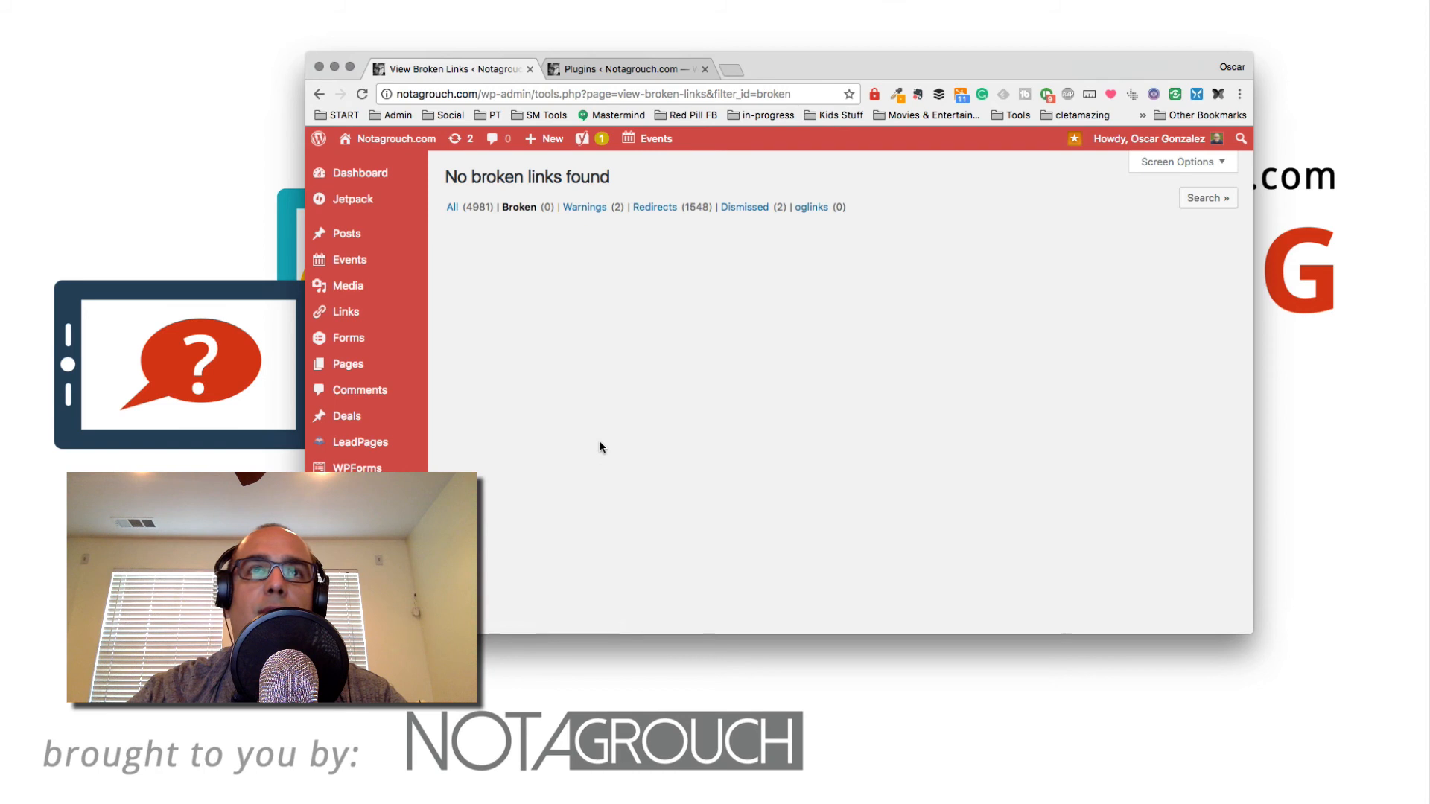
{"action": "left_click", "coordinate": [199, 247]}
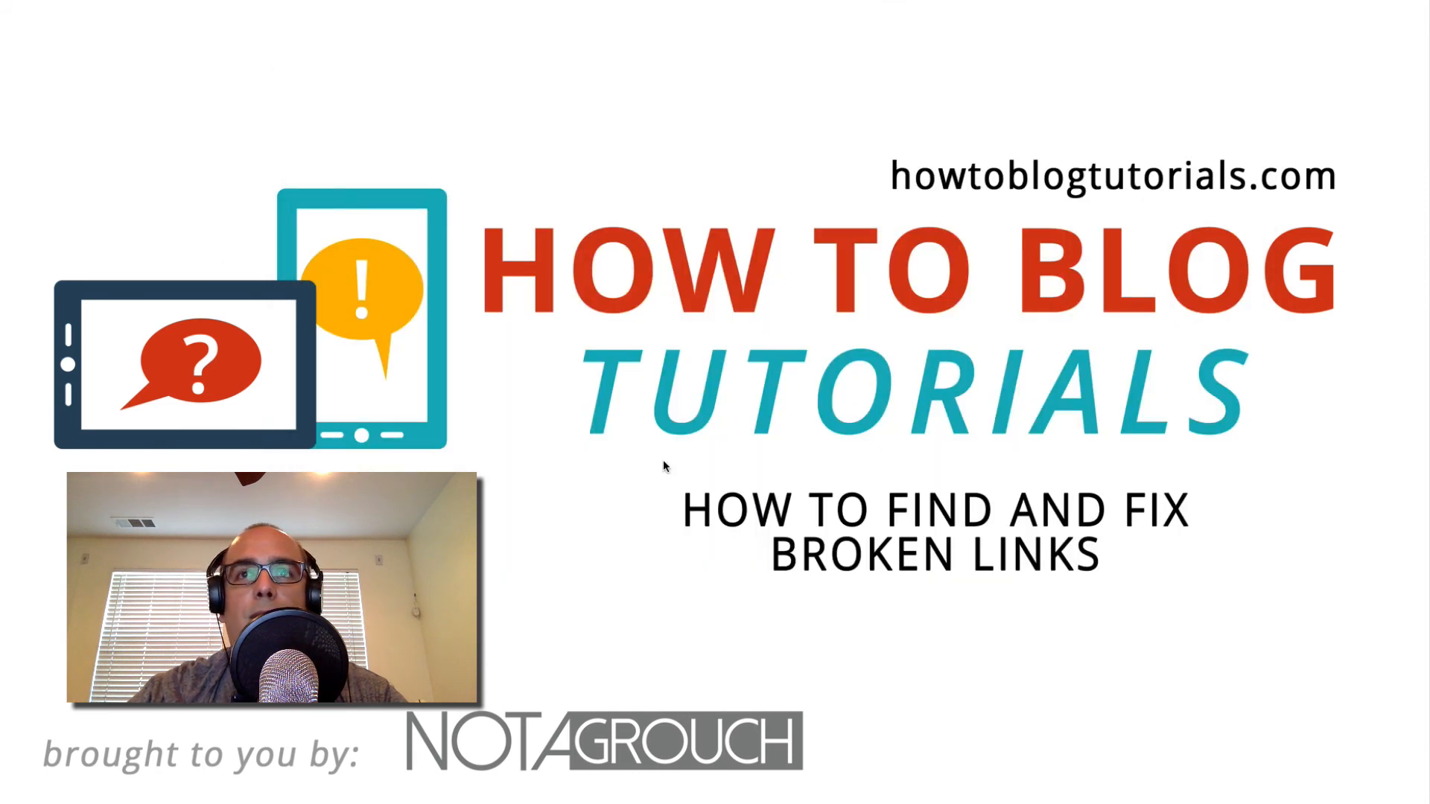